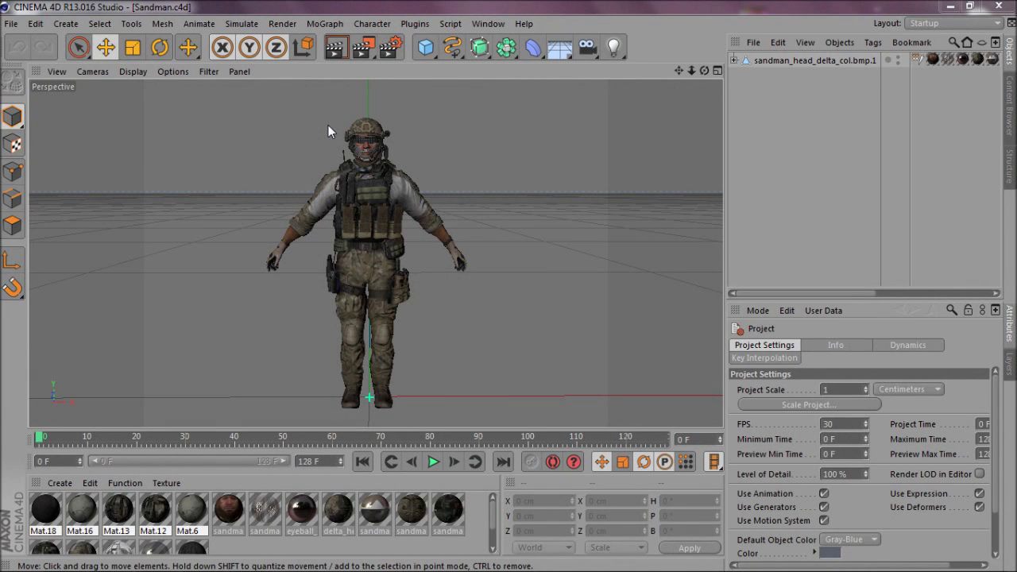
# - Examine the soldier model from the front and side, and expand its hierarchy to show the Skin and Skeleton objects
pyautogui.moveTo(704, 71); pyautogui.dragTo(675, 65)
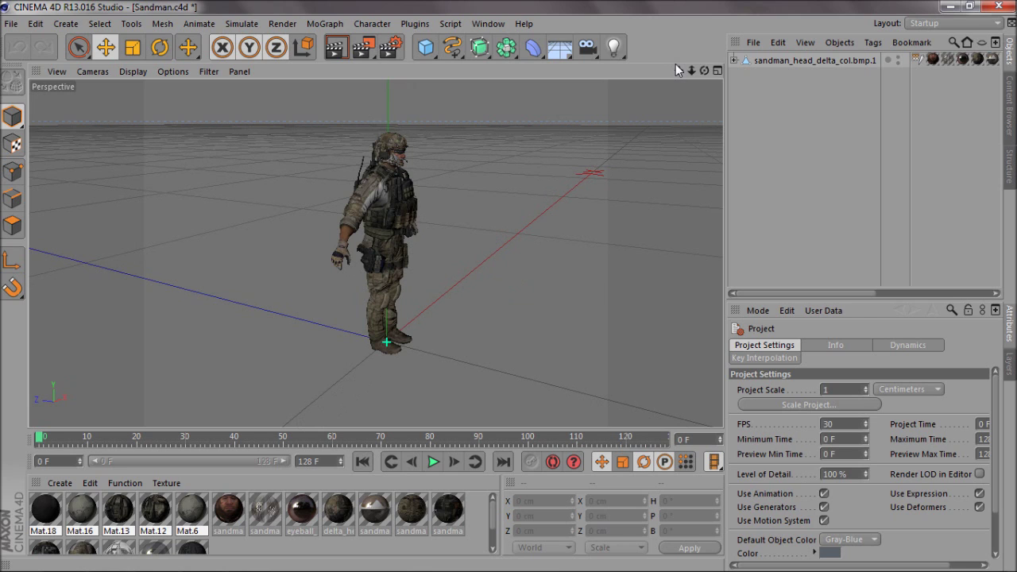
pyautogui.click(746, 63)
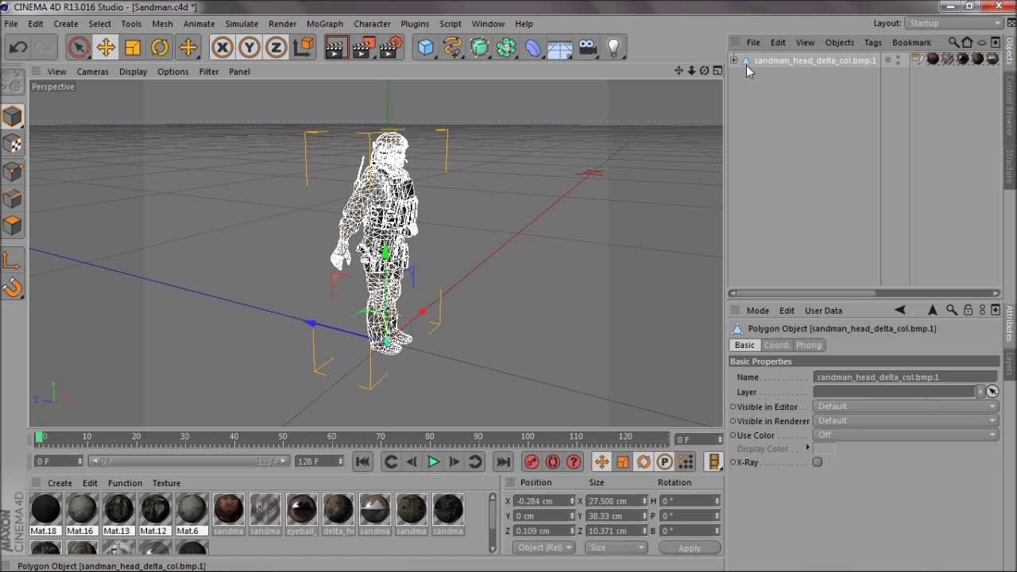
pyautogui.click(738, 69)
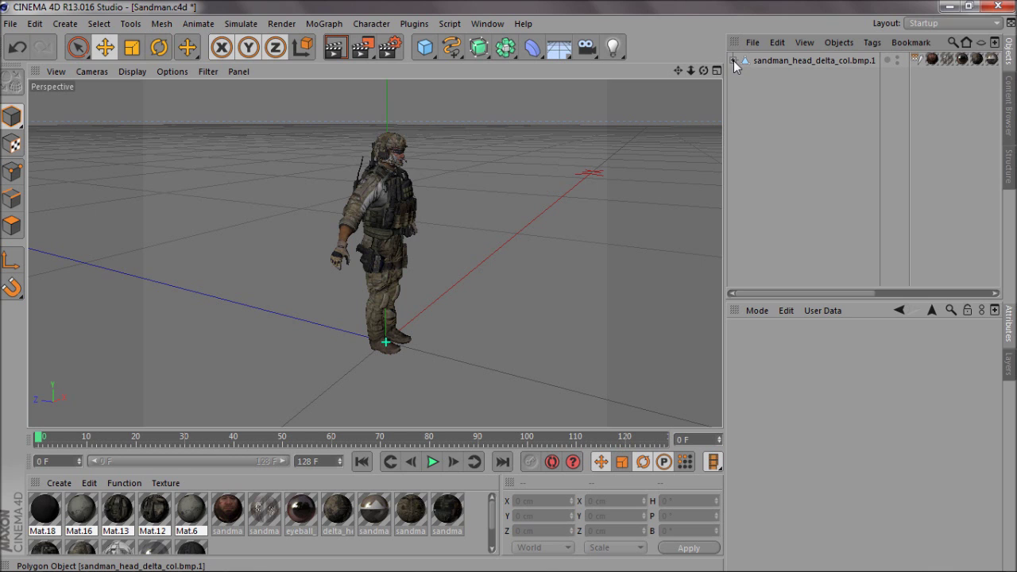
pyautogui.click(733, 60)
pyautogui.click(763, 62)
pyautogui.keyDown('alt'); pyautogui.moveTo(479, 289); pyautogui.dragTo(512, 293); pyautogui.keyUp('alt')
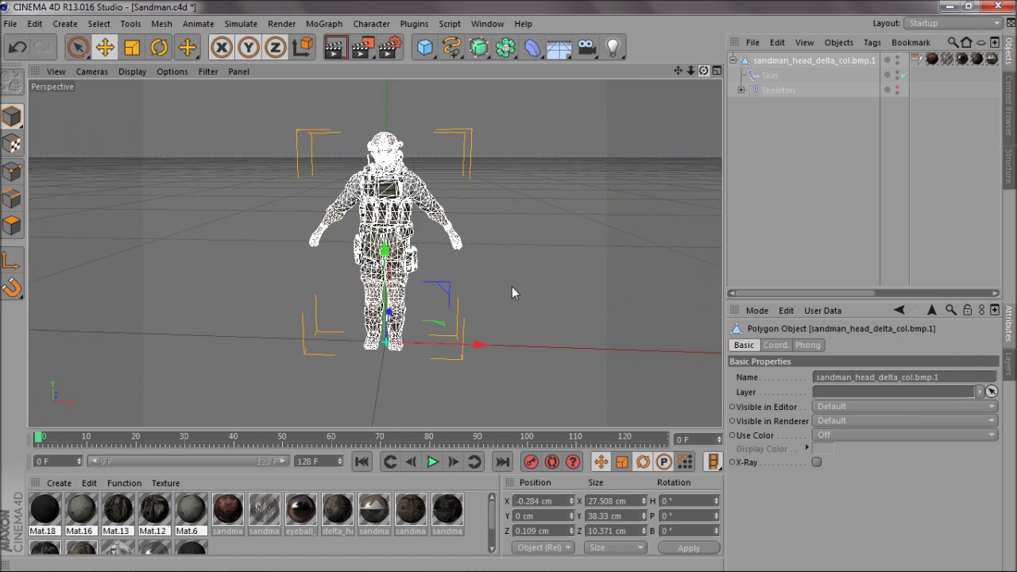
pyautogui.click(512, 292)
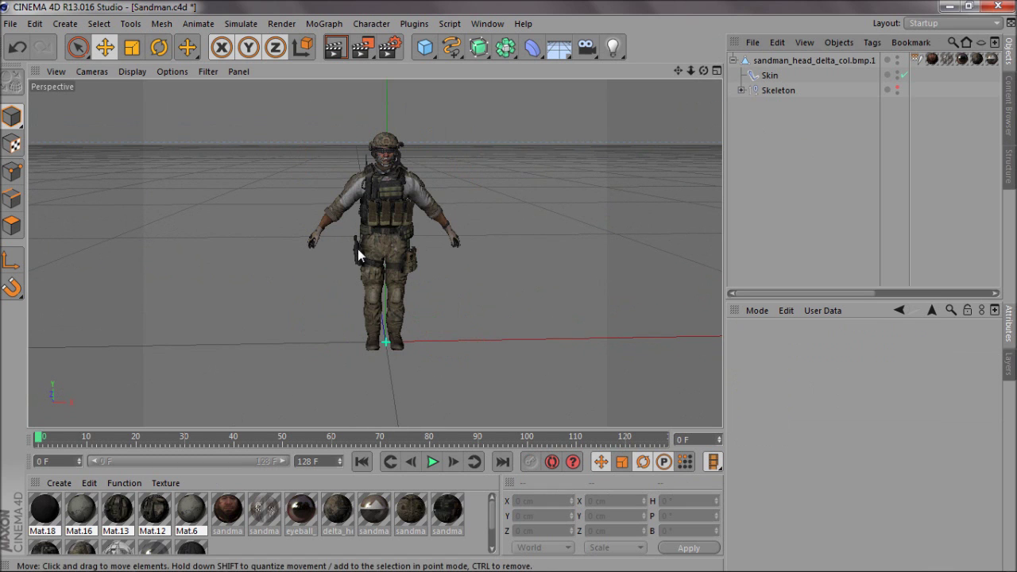
pyautogui.click(895, 87)
pyautogui.click(896, 87)
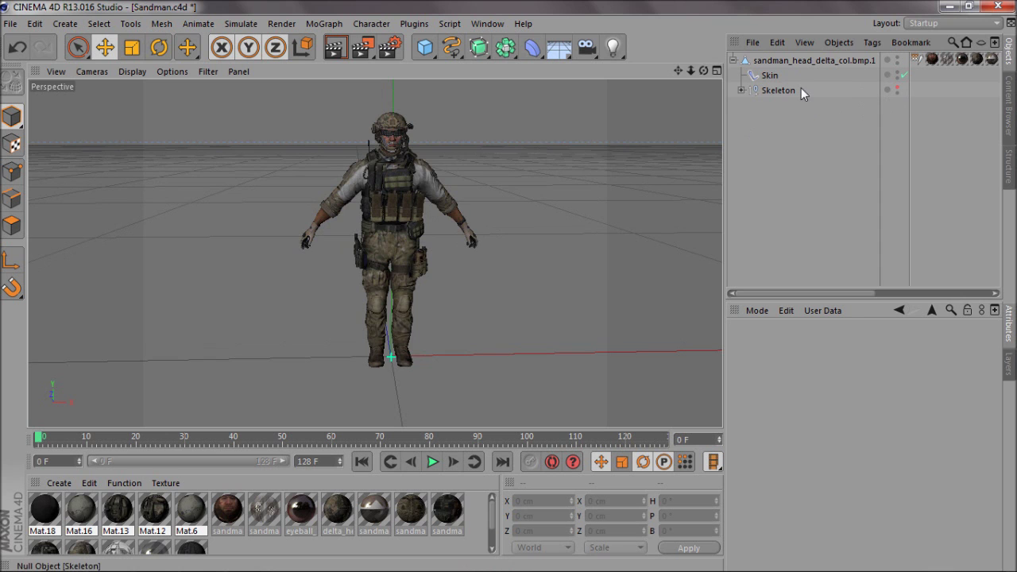
pyautogui.moveTo(702, 70); pyautogui.dragTo(709, 99)
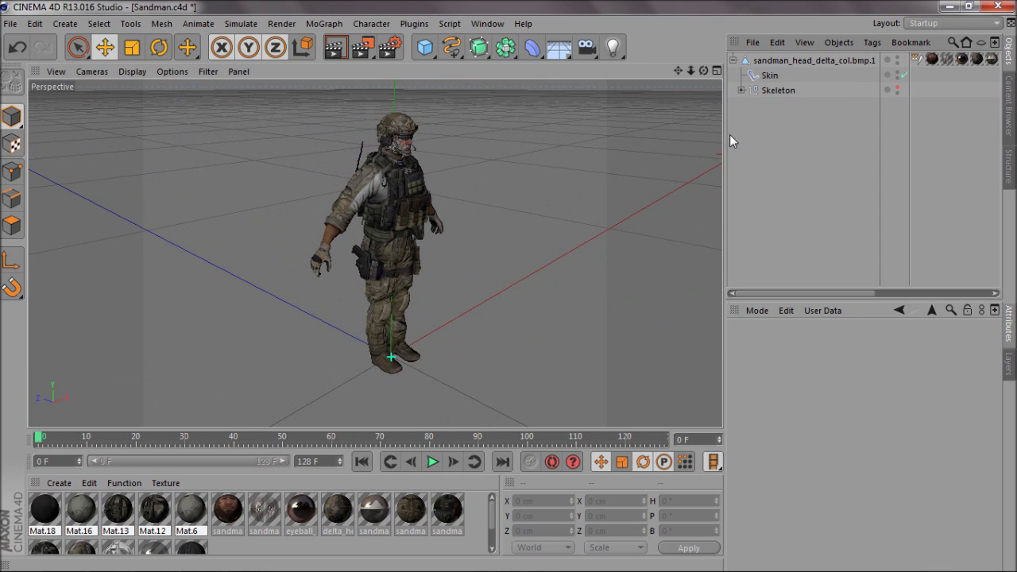
# - Rotate the whole soldier model forward into a face-down position at a pitch of about 77°
pyautogui.click(815, 60)
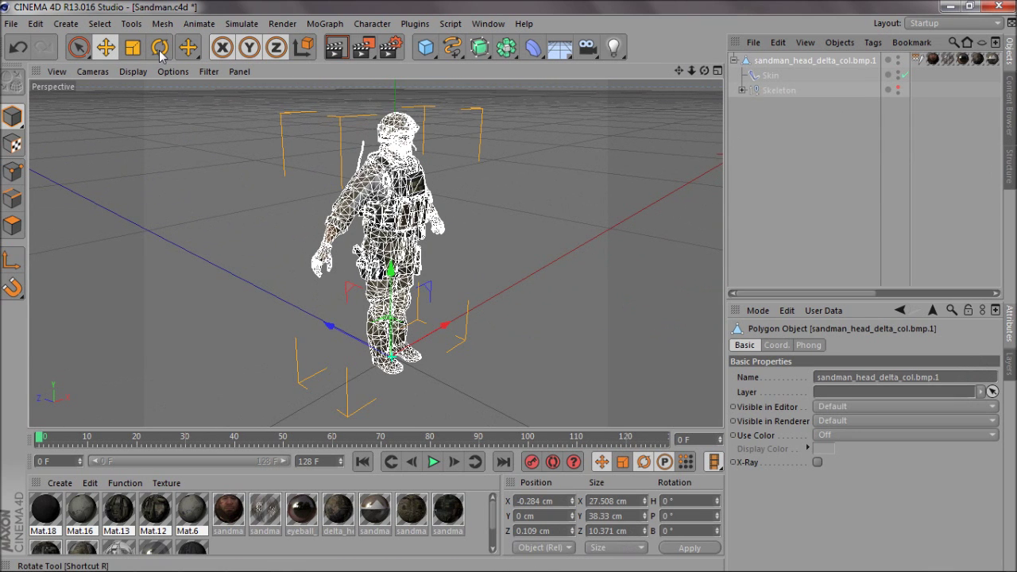
pyautogui.press('r')
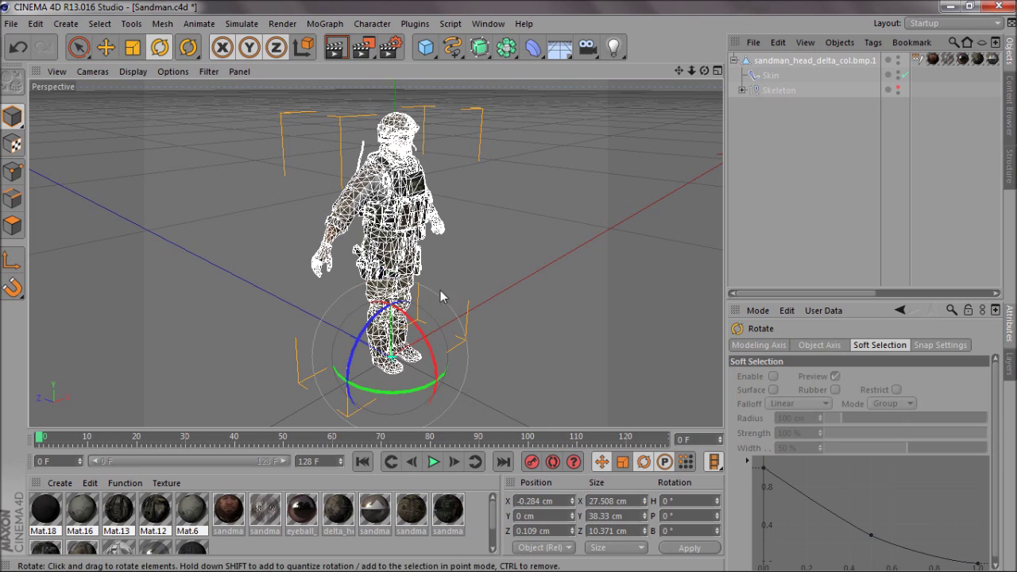
pyautogui.moveTo(691, 71); pyautogui.dragTo(508, 287)
pyautogui.moveTo(415, 292); pyautogui.dragTo(491, 371)
pyautogui.middleClick(490, 371)
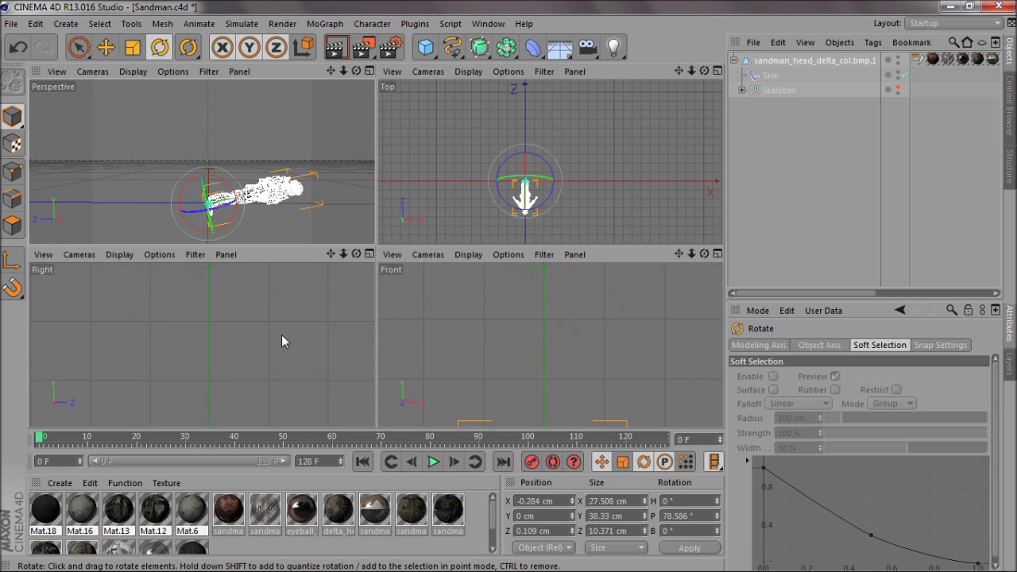
pyautogui.middleClick(281, 334)
pyautogui.moveTo(678, 70); pyautogui.dragTo(483, 246)
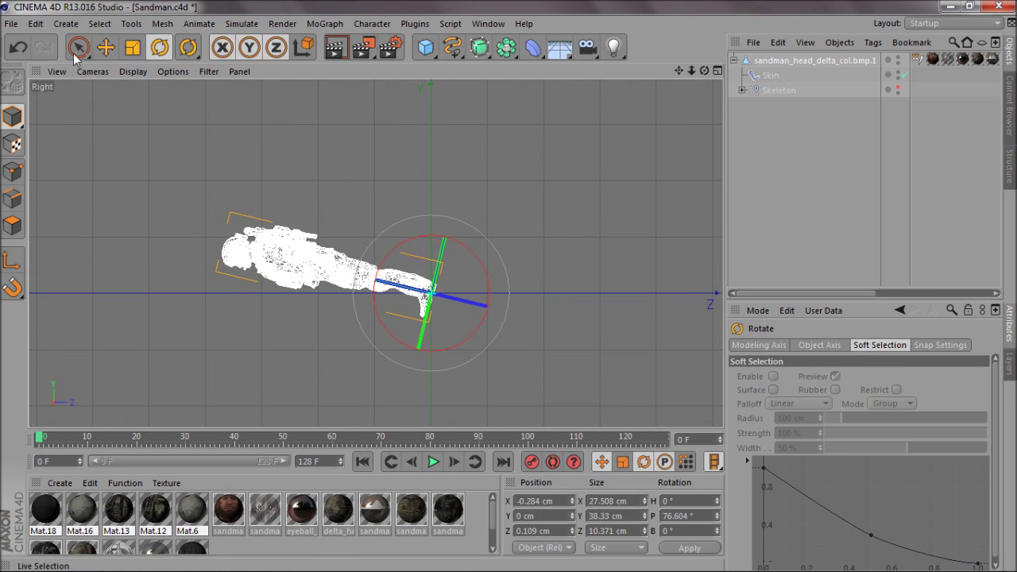
# - In the Right view, raise the face-down soldier to about Y 2.2 cm and Z 0.6 cm
pyautogui.press('e')
pyautogui.moveTo(442, 273)
pyautogui.mouseDown()
pyautogui.moveTo(442, 295)
pyautogui.moveTo(445, 259)
pyautogui.mouseUp()
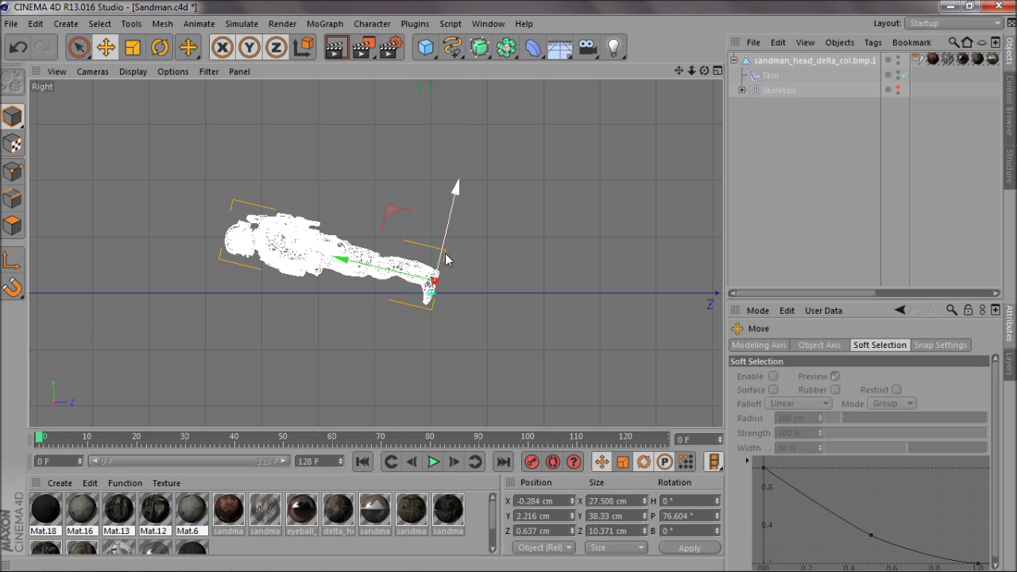
pyautogui.scroll(5, 355, 280)
pyautogui.scroll(2, 477, 299)
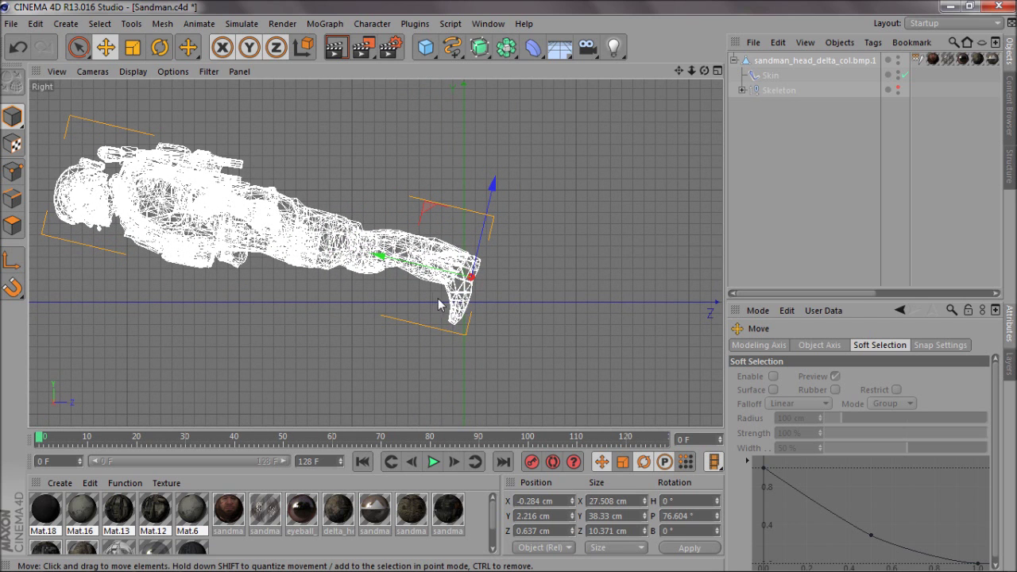
# - Expand the skeleton's leg joints and rotate RightAnkleJoint and LeftAnkleJoint together to a pitch of about -73°, tilting the feet toward the shins
pyautogui.click(742, 90)
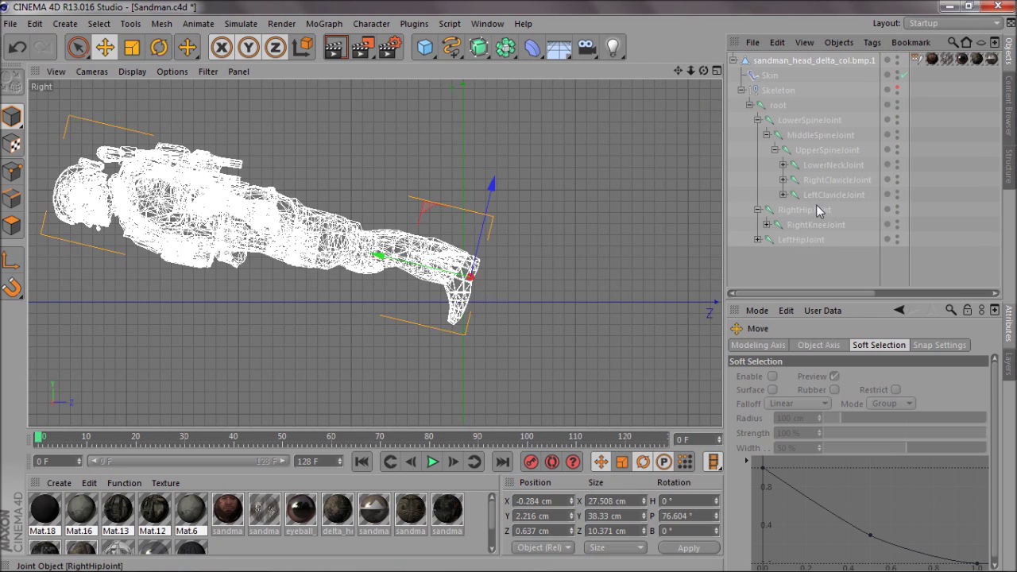
pyautogui.click(766, 225)
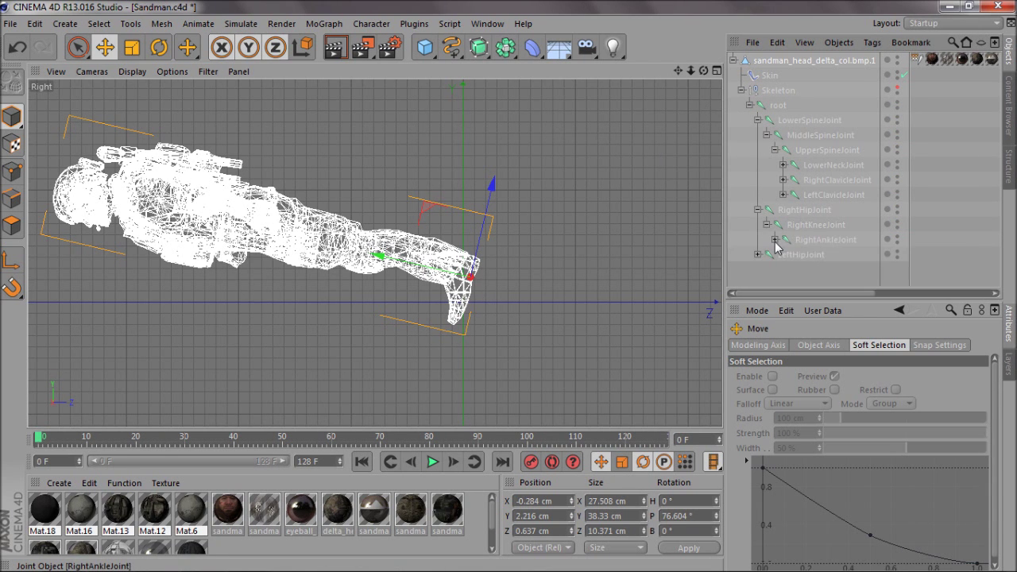
pyautogui.click(774, 239)
pyautogui.click(826, 239)
pyautogui.click(758, 270)
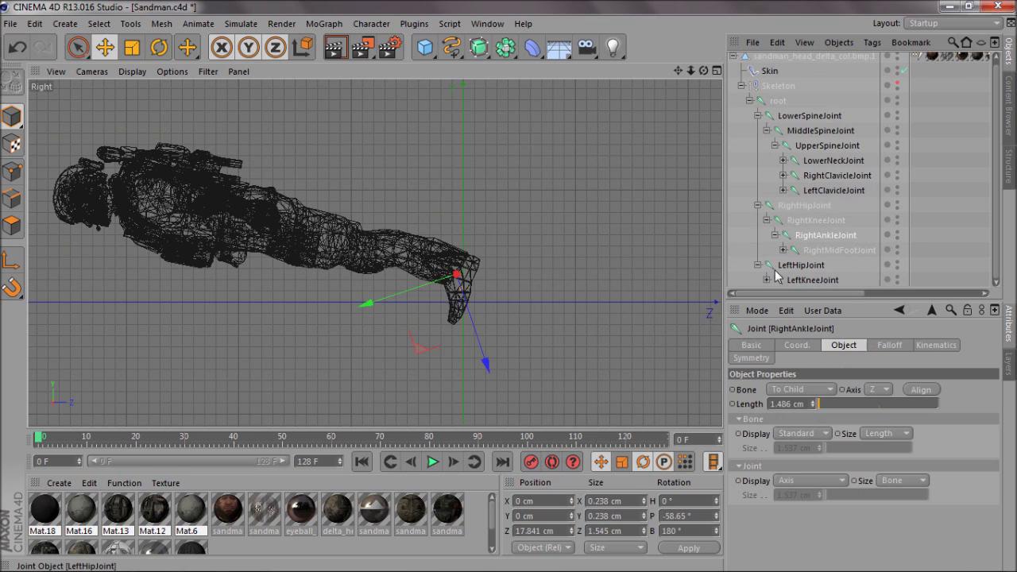
pyautogui.click(856, 266)
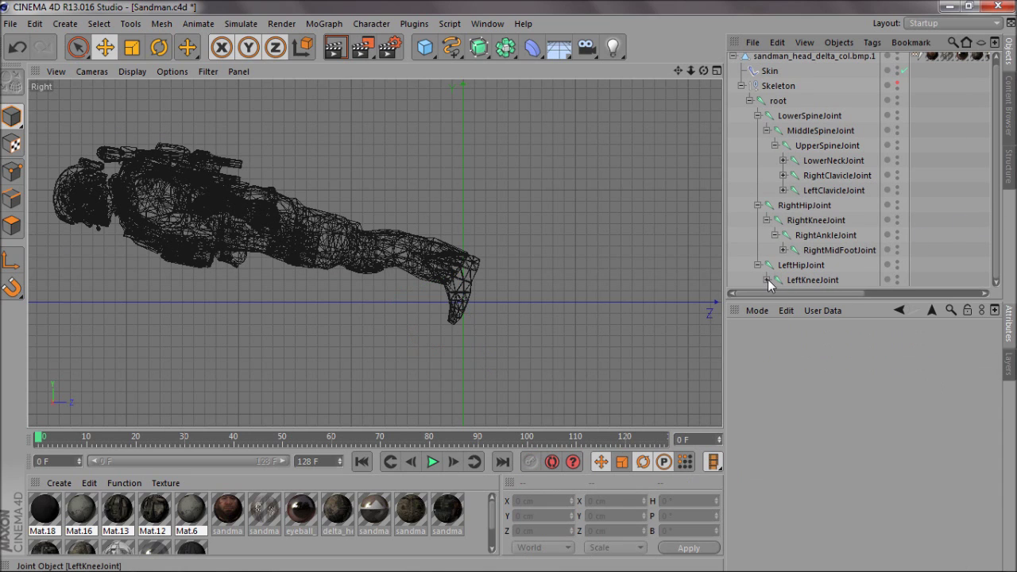
pyautogui.scroll(-1, 993, 255)
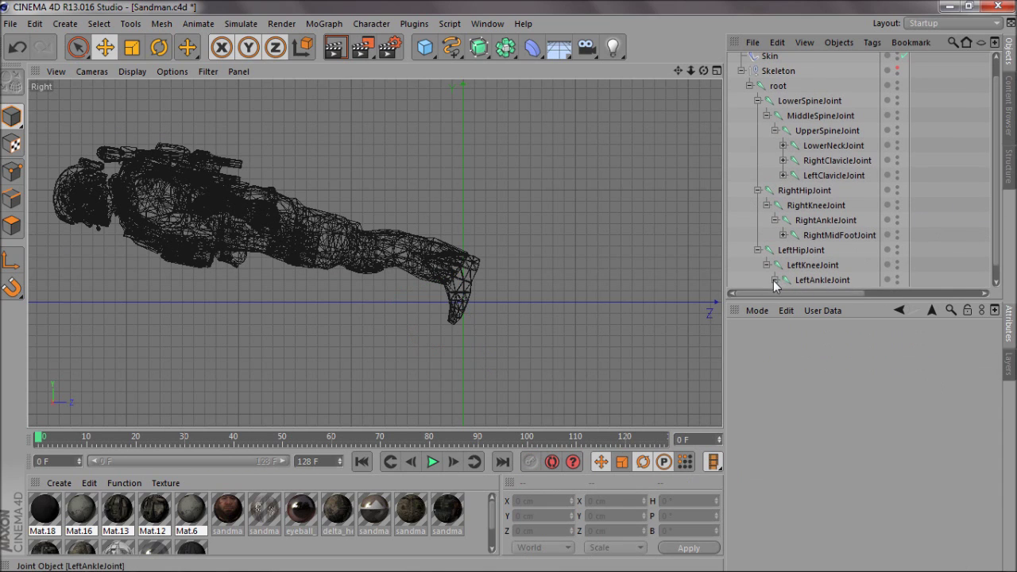
pyautogui.click(842, 279)
pyautogui.keyDown('ctrl'); pyautogui.click(826, 205); pyautogui.keyUp('ctrl')
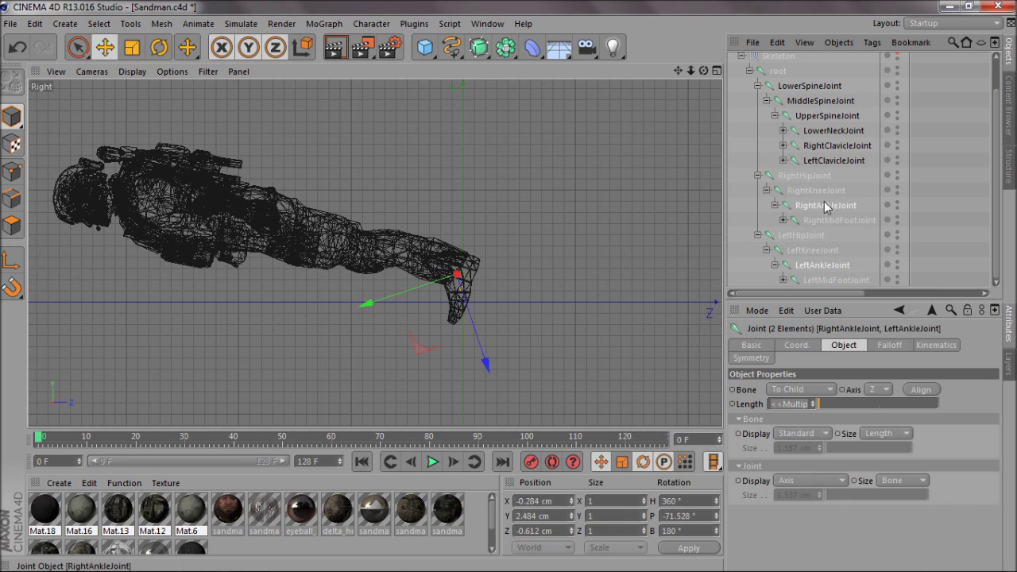
pyautogui.click(158, 47)
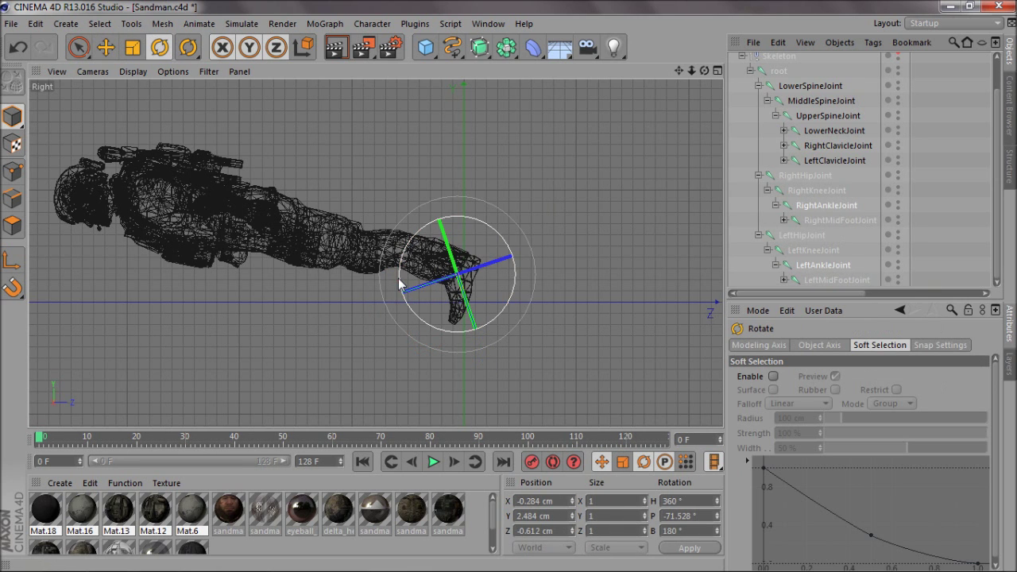
pyautogui.moveTo(402, 285)
pyautogui.mouseDown()
pyautogui.moveTo(405, 246)
pyautogui.moveTo(402, 296)
pyautogui.moveTo(405, 272)
pyautogui.mouseUp()
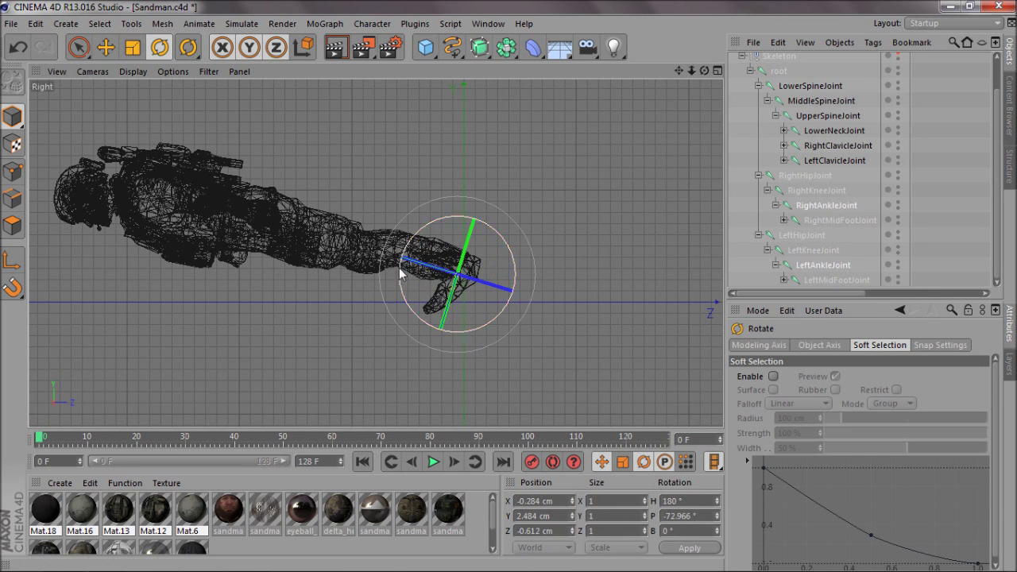
# - Rotate RightMidFootJoint and LeftMidFootJoint together to a pitch of about -15°, bending the toes flat toward the ground
pyautogui.click(834, 279)
pyautogui.click(839, 220)
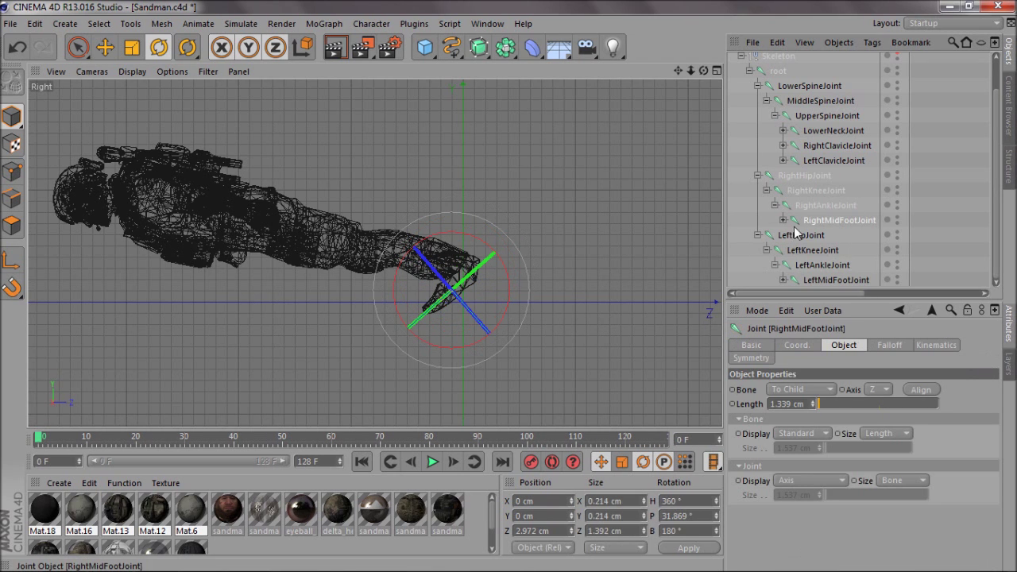
pyautogui.keyDown('ctrl'); pyautogui.click(794, 278); pyautogui.keyUp('ctrl')
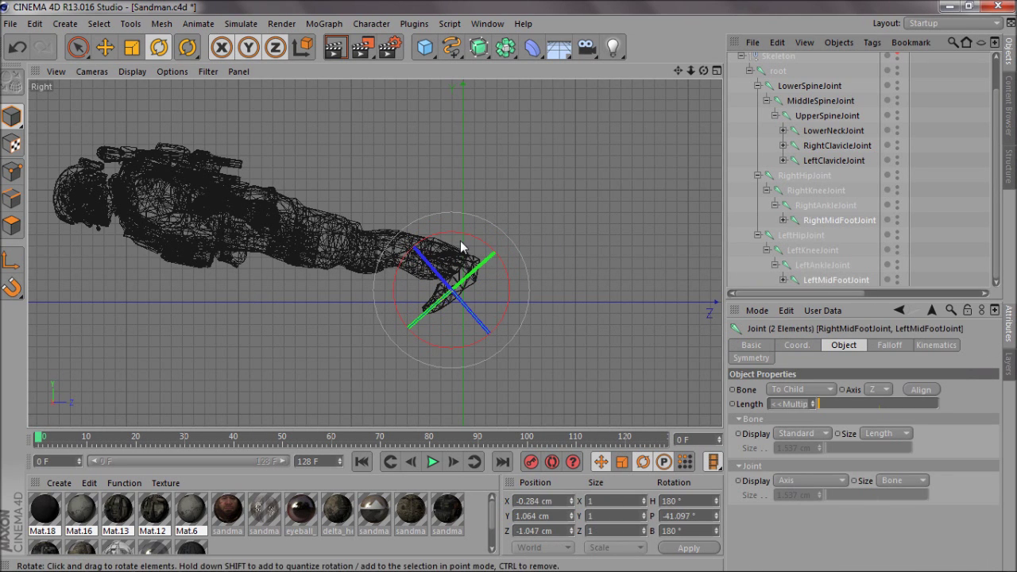
pyautogui.moveTo(467, 240); pyautogui.dragTo(489, 246)
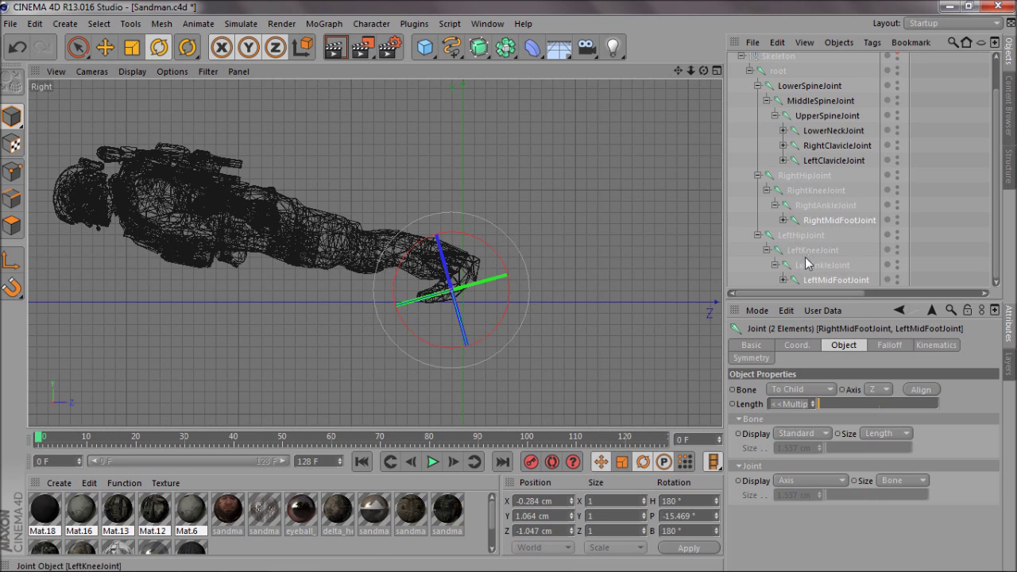
# - Create an IK chain on the right leg from RightHipJoint through RightKneeJoint to RightAnkleJoint
pyautogui.keyDown('alt'); pyautogui.moveTo(397, 296); pyautogui.dragTo(508, 292, button='middle'); pyautogui.keyUp('alt')
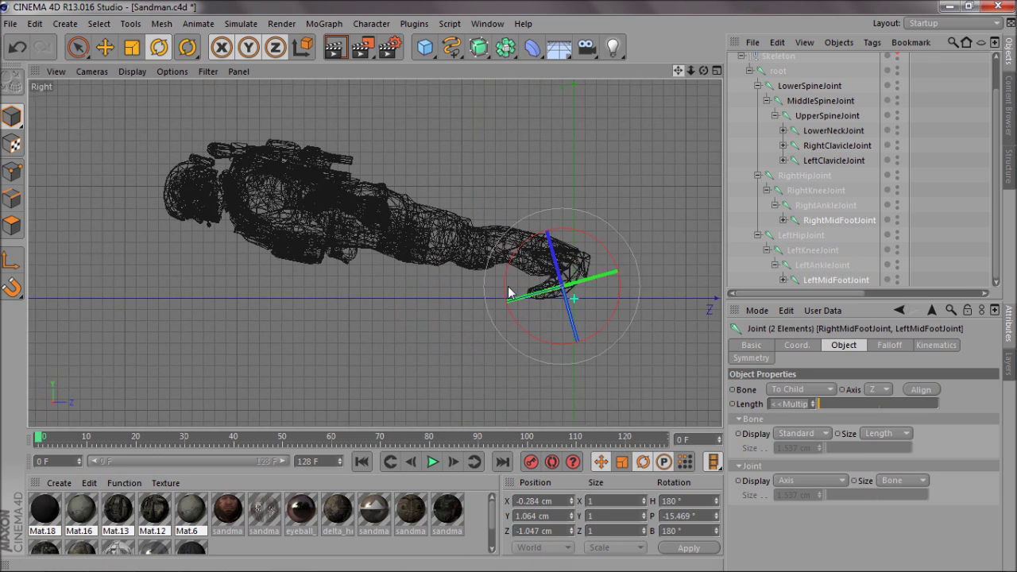
pyautogui.moveTo(509, 292); pyautogui.dragTo(623, 202)
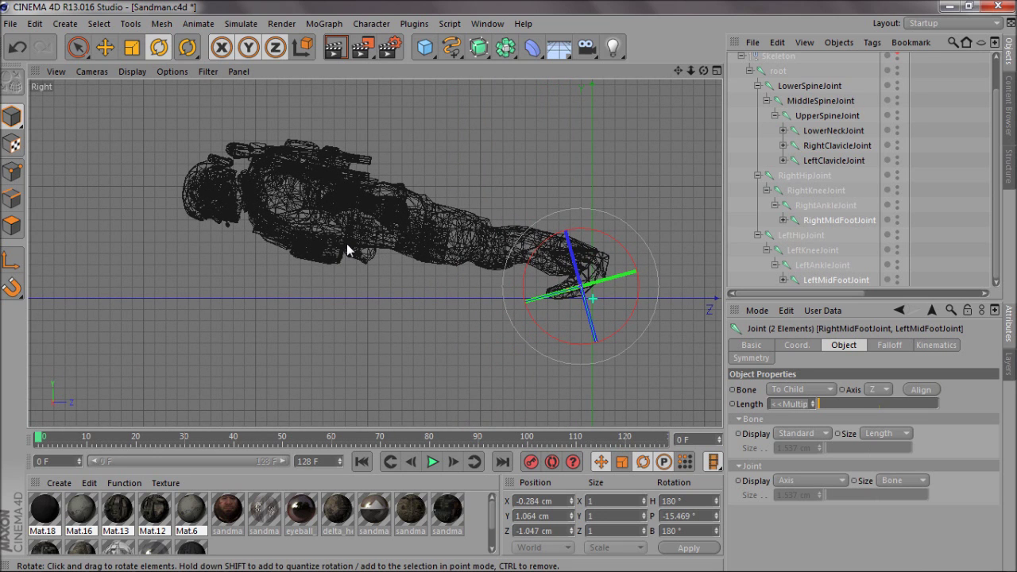
pyautogui.middleClick(248, 222)
pyautogui.middleClick(265, 196)
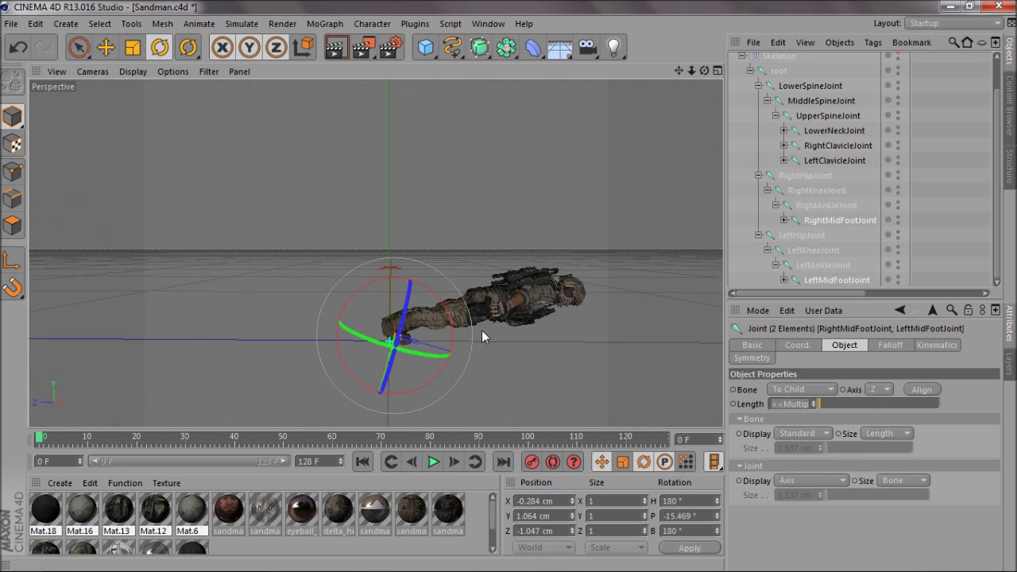
pyautogui.scroll(6, 445, 337)
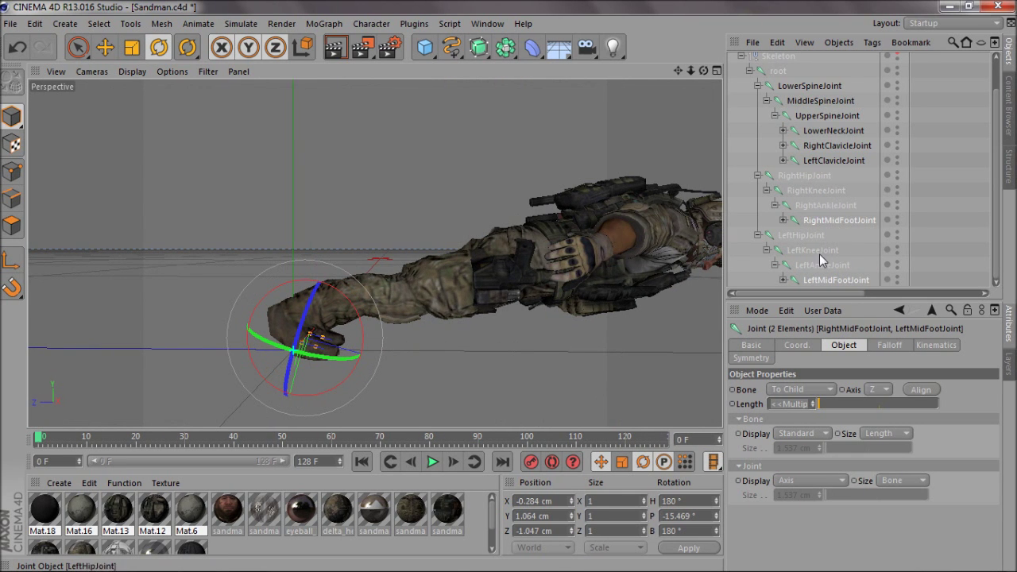
pyautogui.click(817, 189)
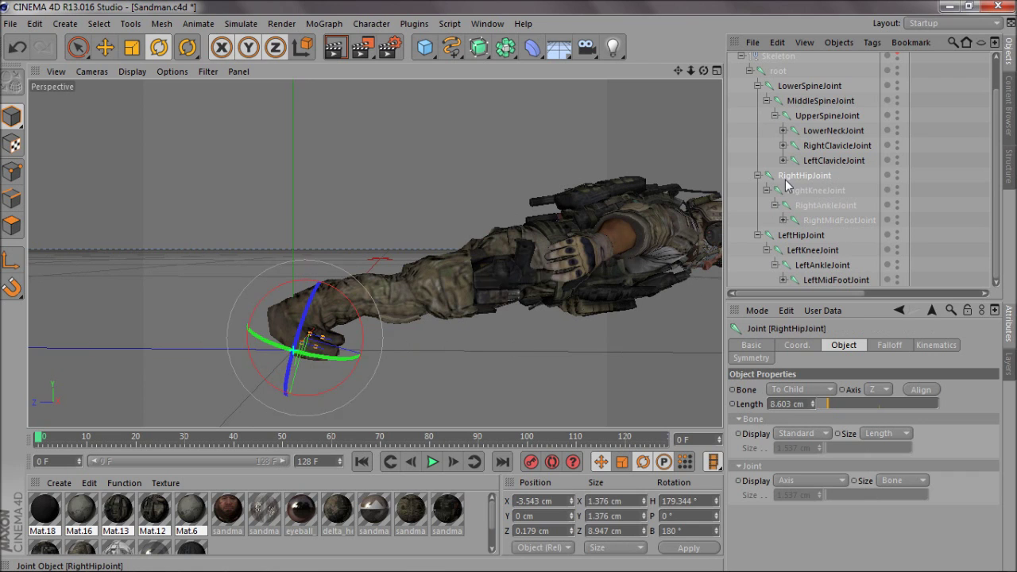
pyautogui.click(818, 176)
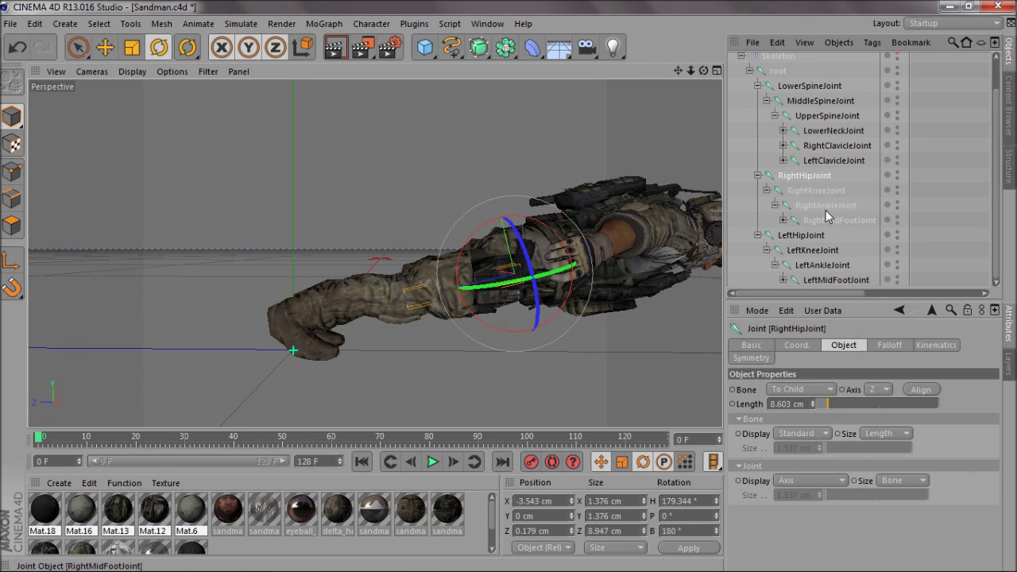
pyautogui.keyDown('shift'); pyautogui.click(825, 207); pyautogui.keyUp('shift')
pyautogui.click(371, 24)
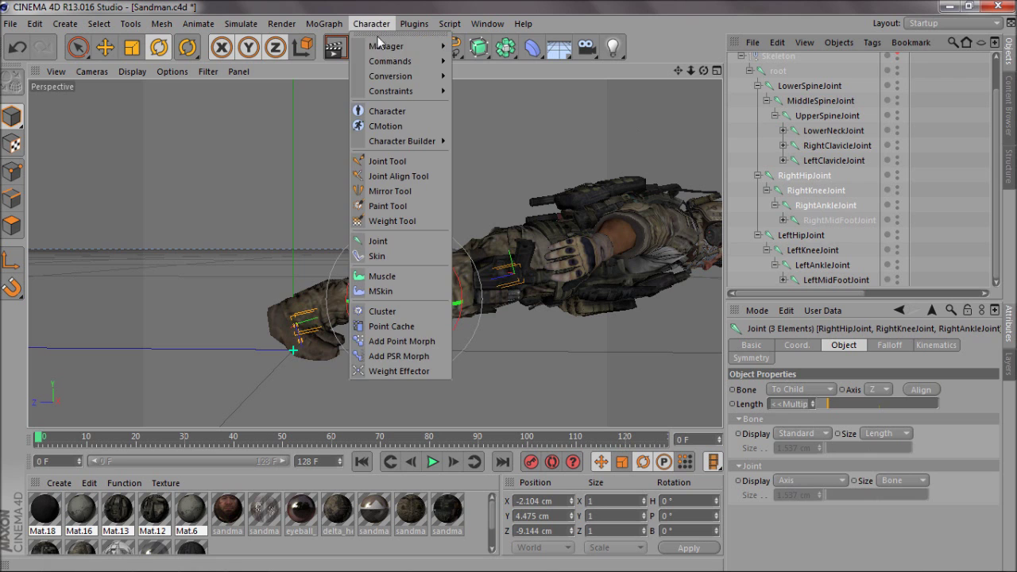
pyautogui.moveTo(413, 61)
pyautogui.click(487, 67)
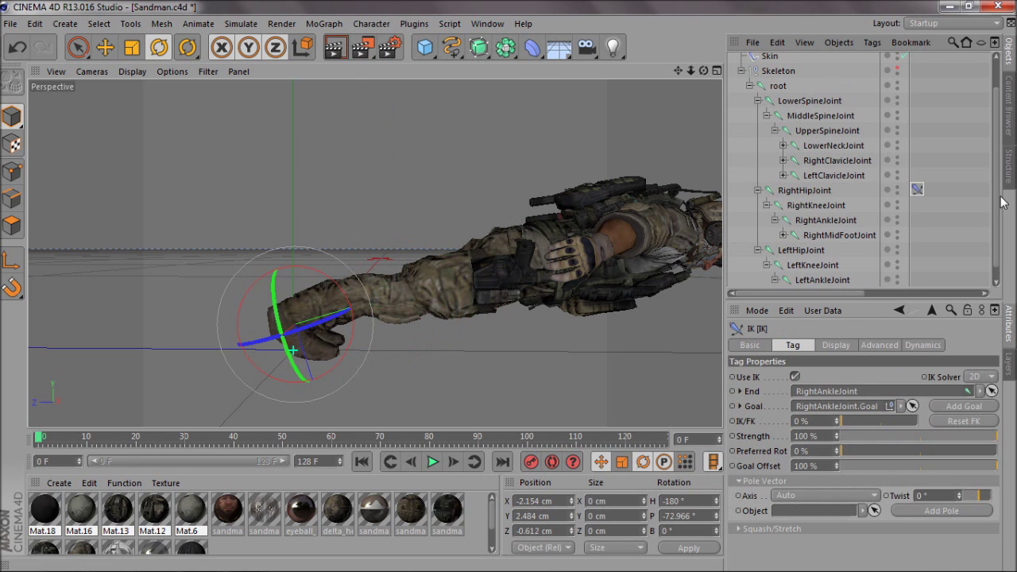
# - Create an IK chain on the left leg from LeftHipJoint to LeftAnkleJoint and activate the Move tool
pyautogui.click(804, 238)
pyautogui.keyDown('shift'); pyautogui.click(825, 267); pyautogui.keyUp('shift')
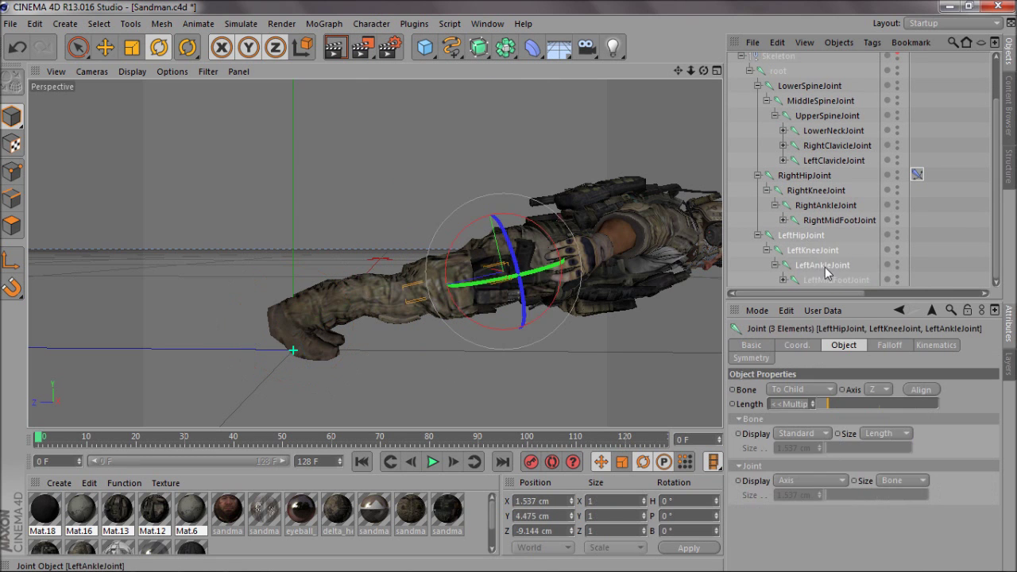
pyautogui.click(361, 24)
pyautogui.moveTo(397, 62)
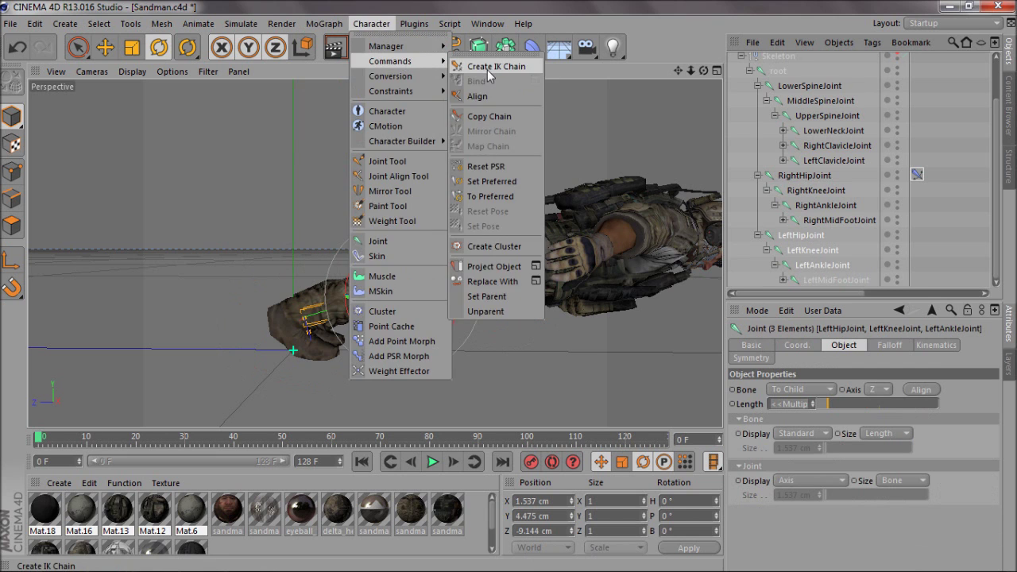
pyautogui.click(487, 68)
pyautogui.click(106, 46)
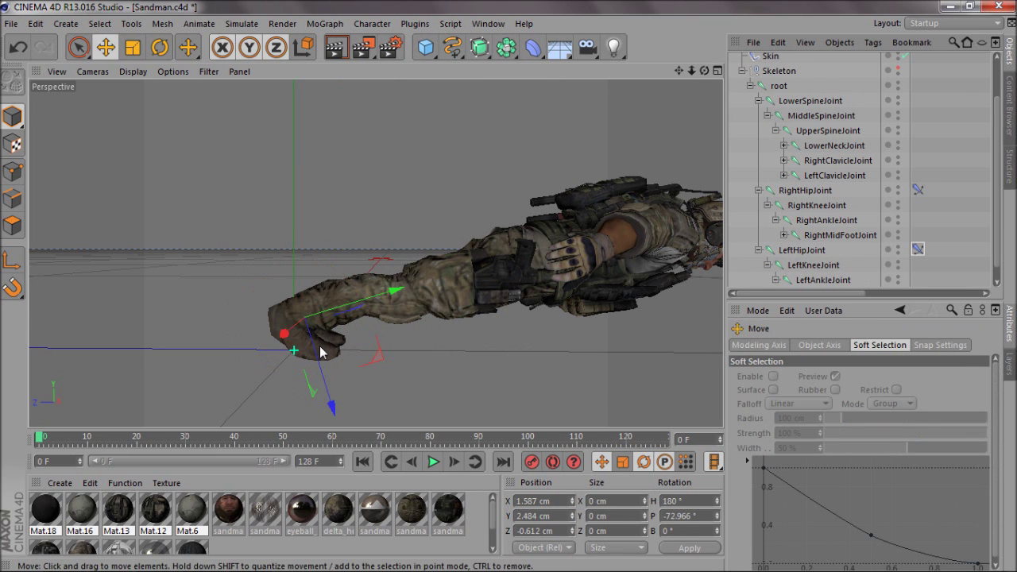
# - Try raising the left ankle's IK goal to a Y position of about 9.1 cm to test how the left knee bends
pyautogui.moveTo(329, 331); pyautogui.dragTo(340, 289)
pyautogui.middleClick(459, 168)
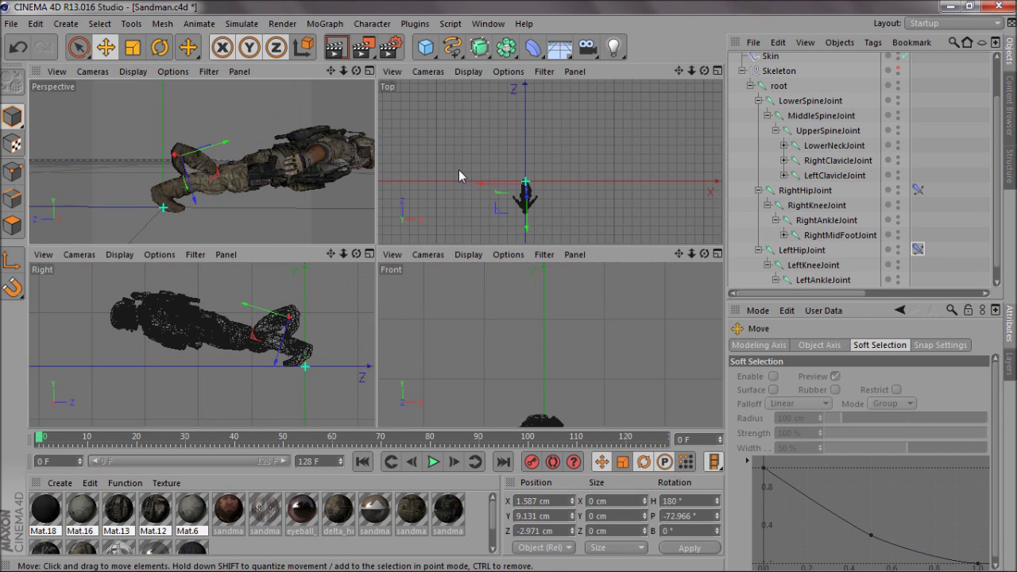
pyautogui.middleClick(278, 189)
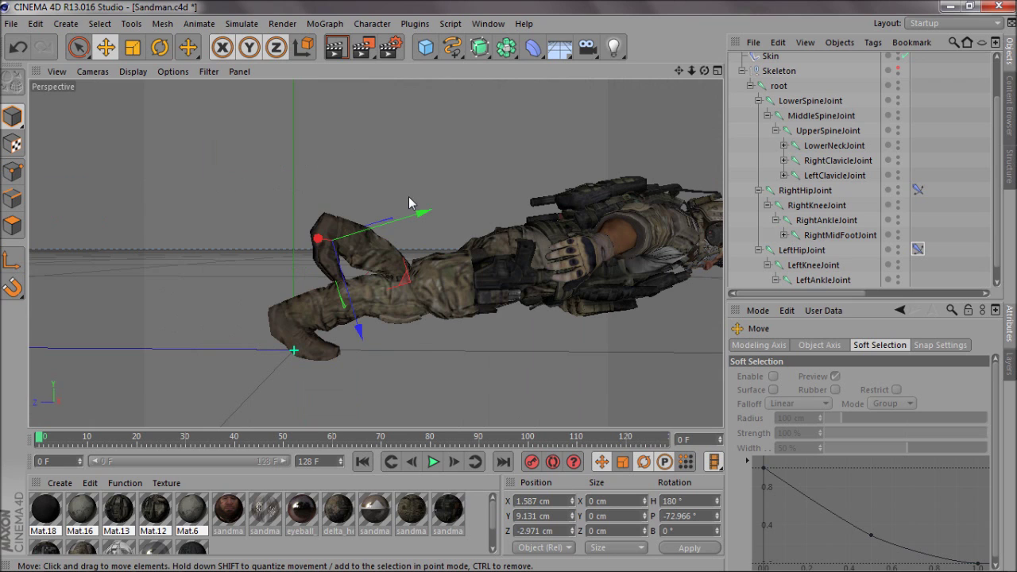
# - Undo the left ankle goal's move and the IK chains on both legs
pyautogui.hotkey('ctrl', 'z')
pyautogui.hotkey('ctrl', 'z')
pyautogui.hotkey('ctrl', 'z')
pyautogui.hotkey('ctrl', 'z')
pyautogui.hotkey('ctrl', 'z')
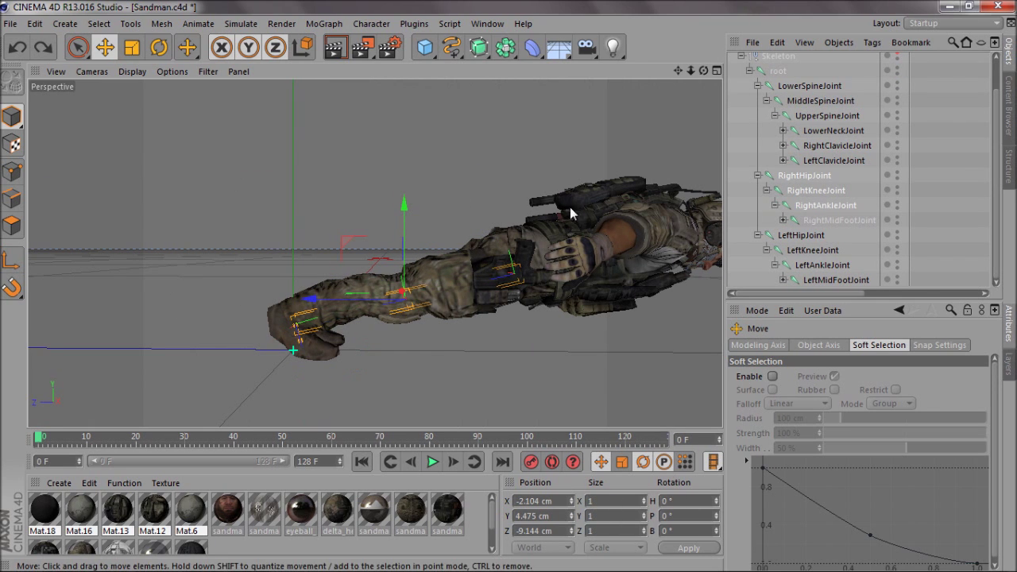
# - Try rotating RightKneeJoint and LeftKneeJoint together to a pitch of about -44° in the Right view, swinging the shins downward
pyautogui.click(823, 190)
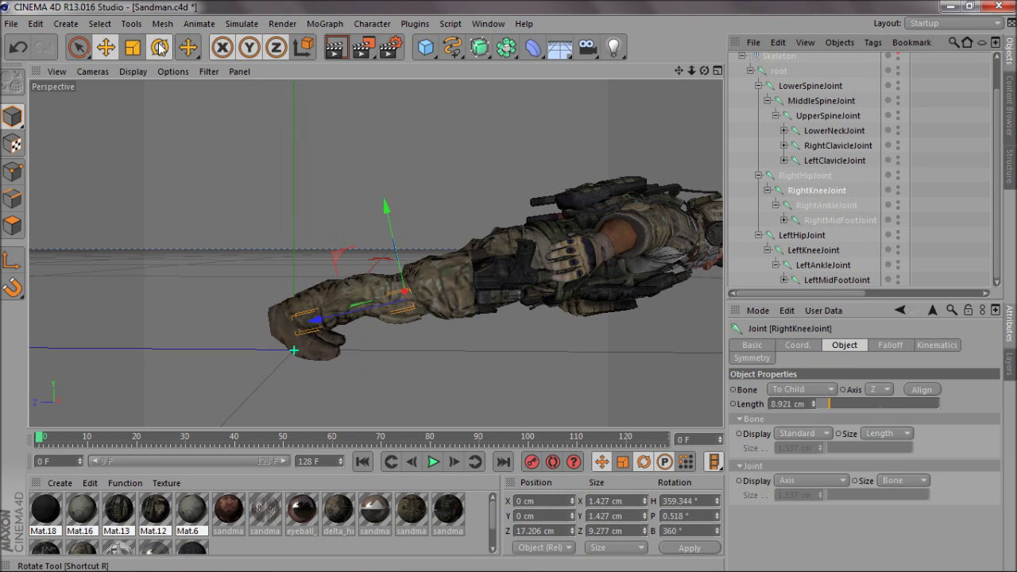
pyautogui.click(160, 47)
pyautogui.moveTo(372, 268); pyautogui.dragTo(358, 232)
pyautogui.hotkey('ctrl', 'z')
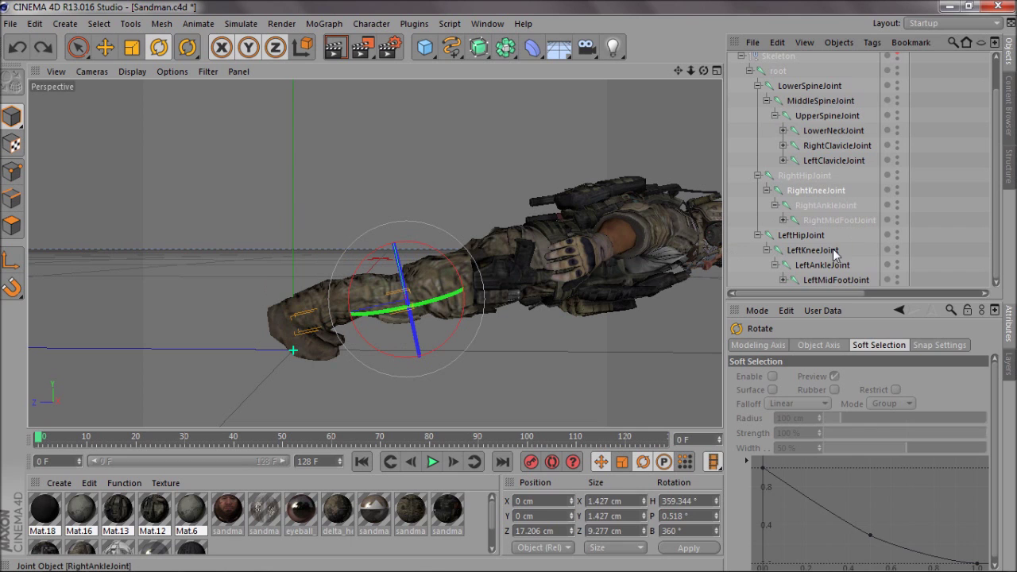
pyautogui.keyDown('ctrl'); pyautogui.click(821, 254); pyautogui.keyUp('ctrl')
pyautogui.middleClick(504, 250)
pyautogui.middleClick(338, 325)
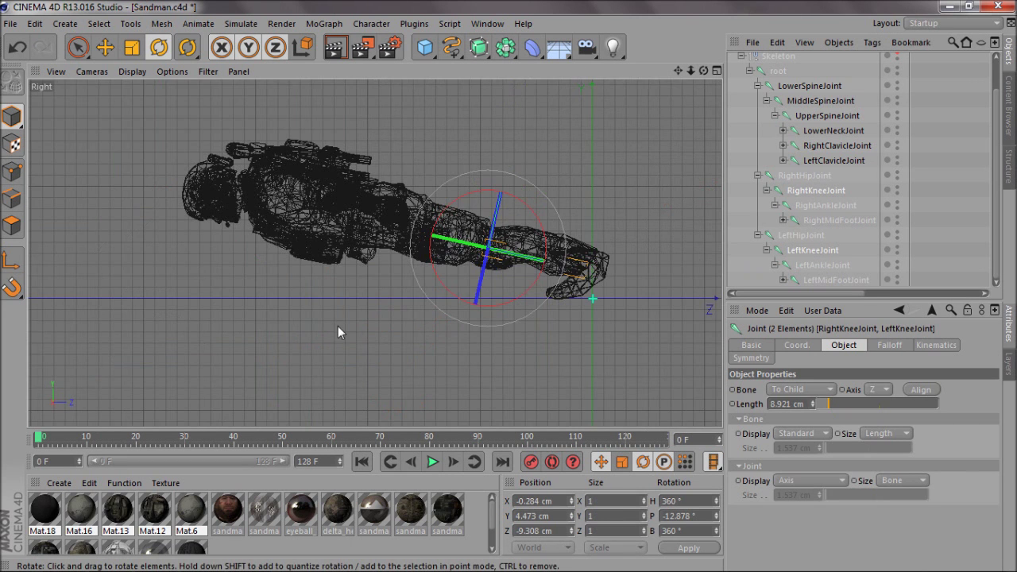
pyautogui.moveTo(545, 244); pyautogui.dragTo(555, 308)
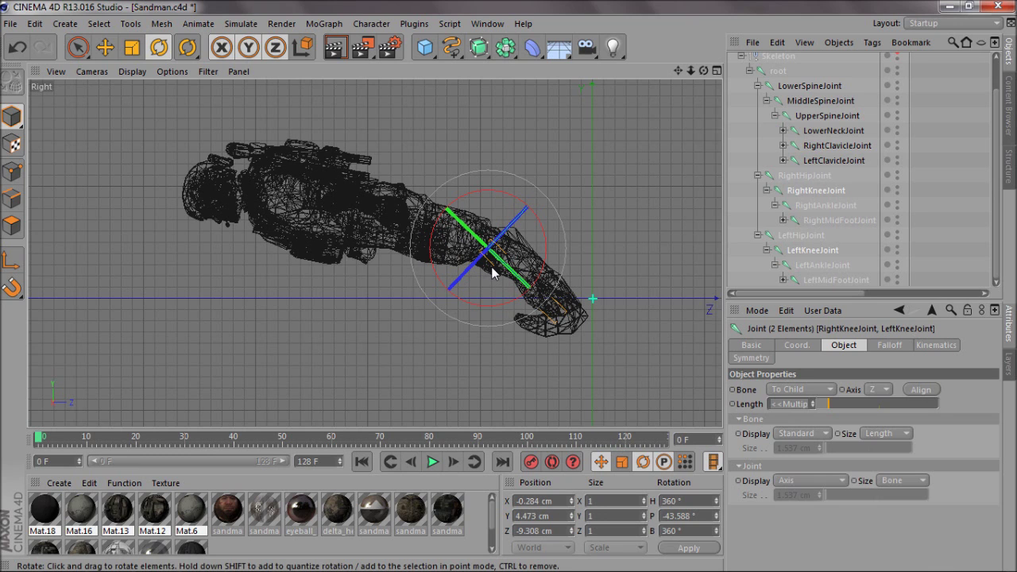
# - Create an IK chain on the right leg from RightHipJoint to RightAnkleJoint with the shins swung downward
pyautogui.click(810, 194)
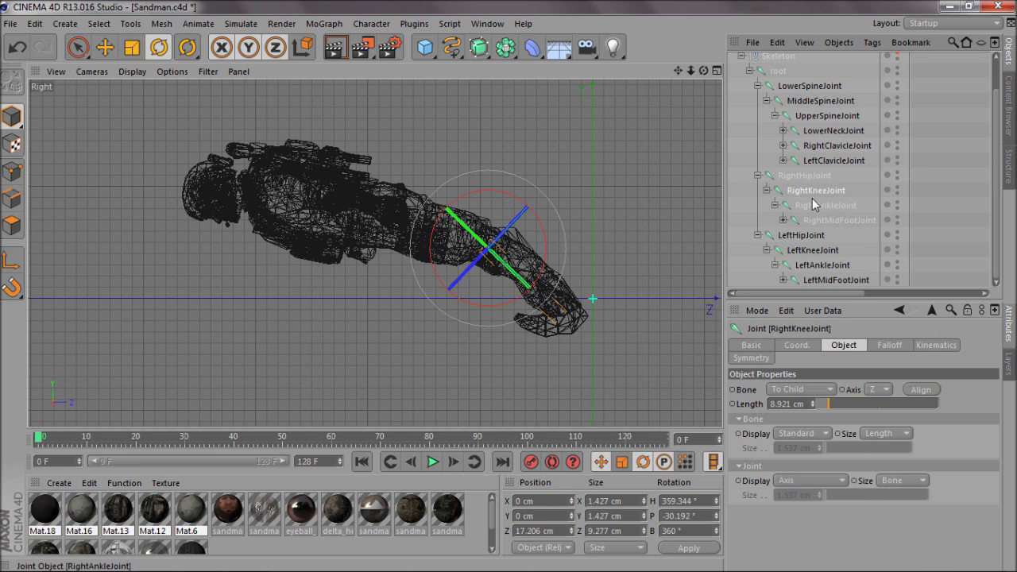
pyautogui.click(817, 176)
pyautogui.keyDown('shift'); pyautogui.click(826, 204); pyautogui.keyUp('shift')
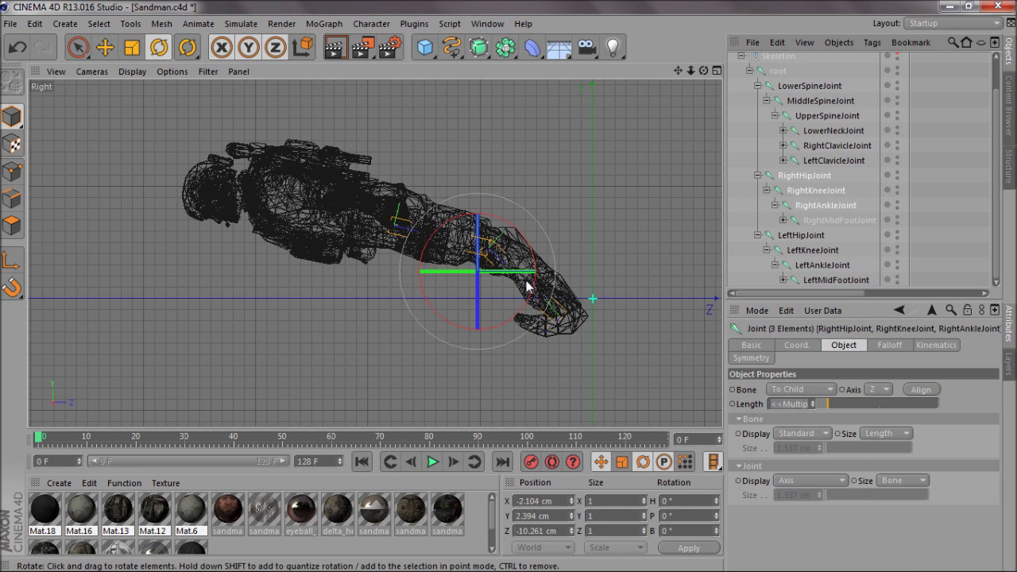
pyautogui.click(371, 23)
pyautogui.moveTo(395, 72)
pyautogui.click(490, 66)
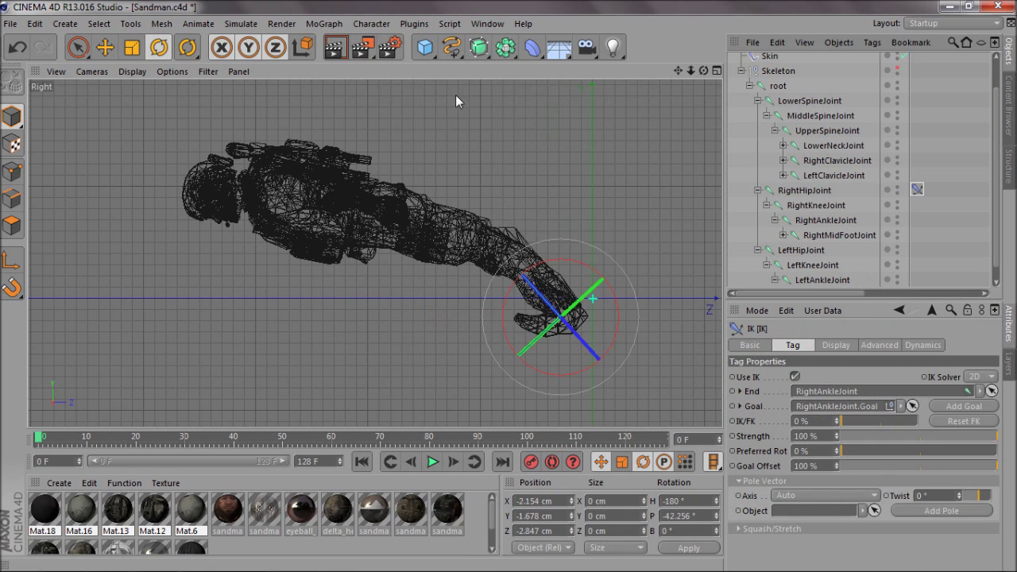
# - Try moving the right ankle's IK goal to test the knee's bend, and undo the move and the right leg's IK chain
pyautogui.middleClick(215, 158)
pyautogui.middleClick(216, 157)
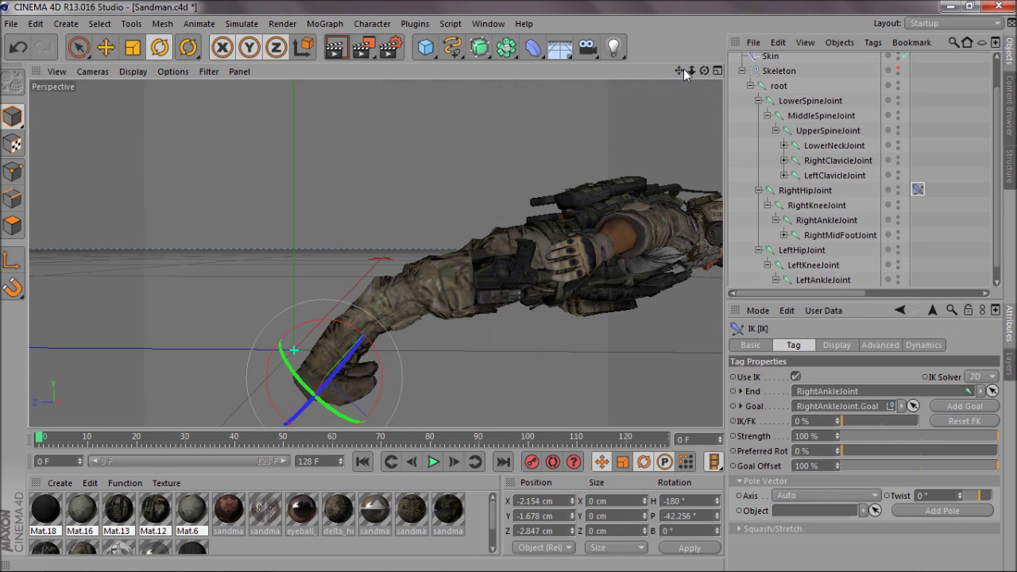
pyautogui.moveTo(704, 70); pyautogui.dragTo(508, 286)
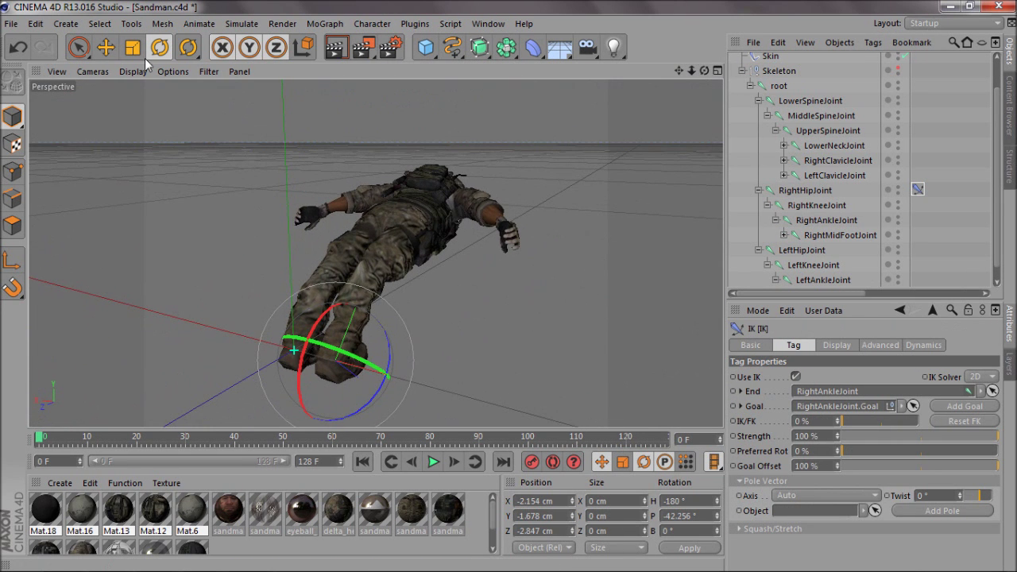
pyautogui.press('e')
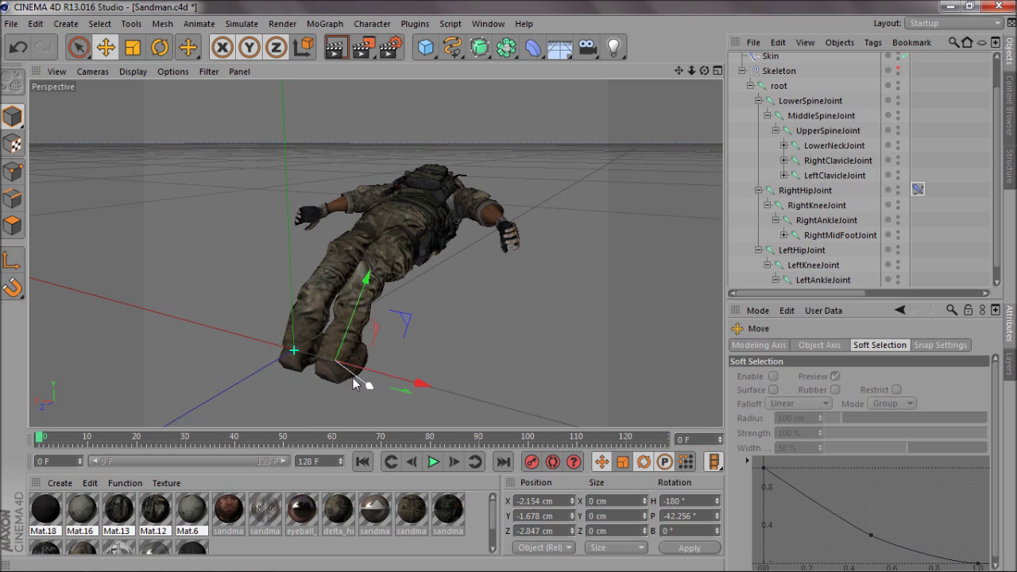
pyautogui.moveTo(355, 382); pyautogui.dragTo(704, 70)
pyautogui.hotkey('ctrl', 'z')
pyautogui.hotkey('ctrl', 'z')
pyautogui.hotkey('ctrl', 'z')
pyautogui.hotkey('ctrl', 'z')
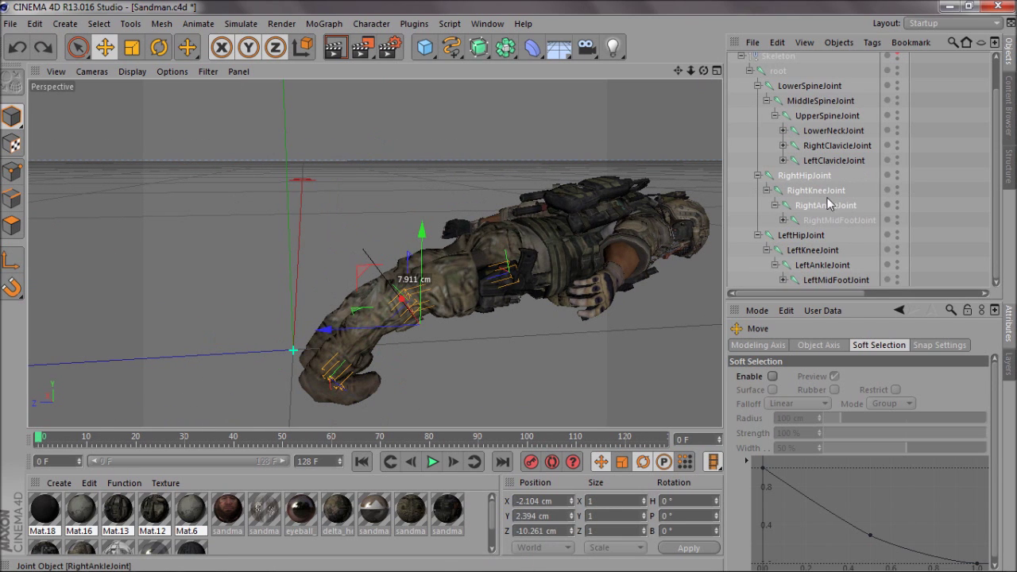
# - Undo the downward rotation of both knee joints and rotate them together to a pitch of about 5° in the Right view, raising the shins
pyautogui.click(826, 193)
pyautogui.keyDown('ctrl'); pyautogui.click(826, 255); pyautogui.keyUp('ctrl')
pyautogui.middleClick(491, 199)
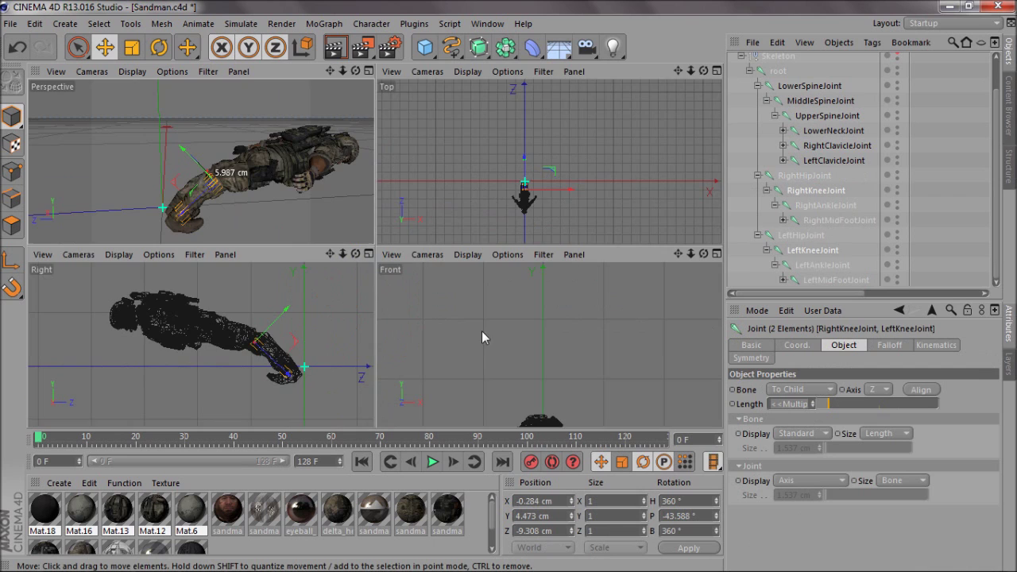
pyautogui.middleClick(239, 334)
pyautogui.press('r')
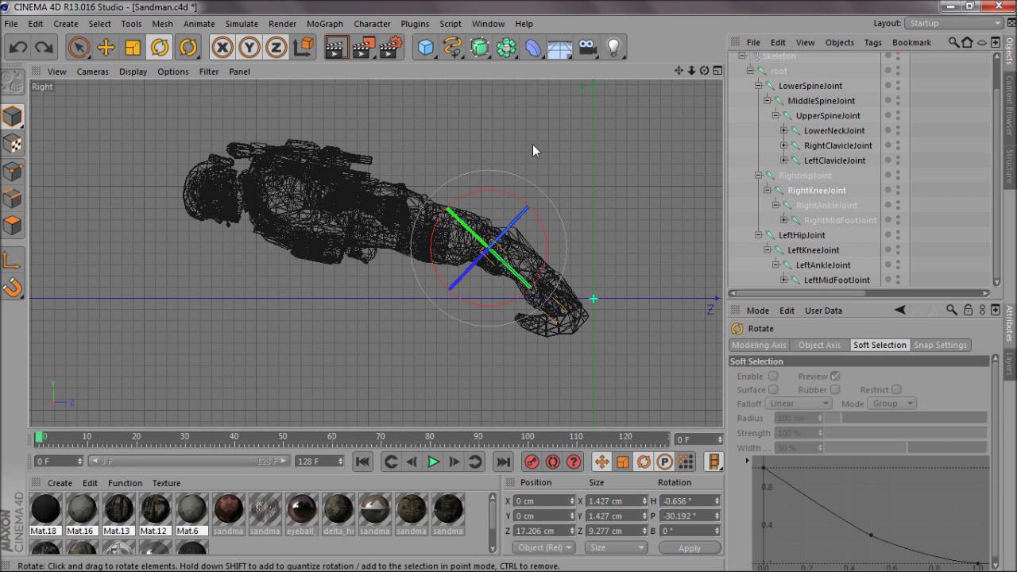
pyautogui.hotkey('ctrl', 'z')
pyautogui.hotkey('ctrl', 'z')
pyautogui.hotkey('ctrl', 'z')
pyautogui.hotkey('ctrl', 'z')
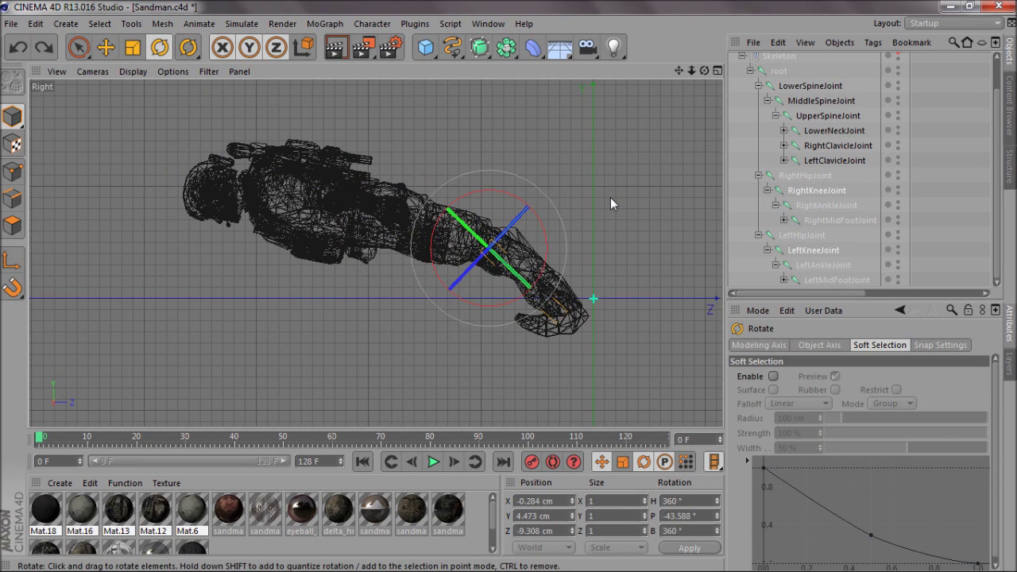
pyautogui.hotkey('ctrl', 'z')
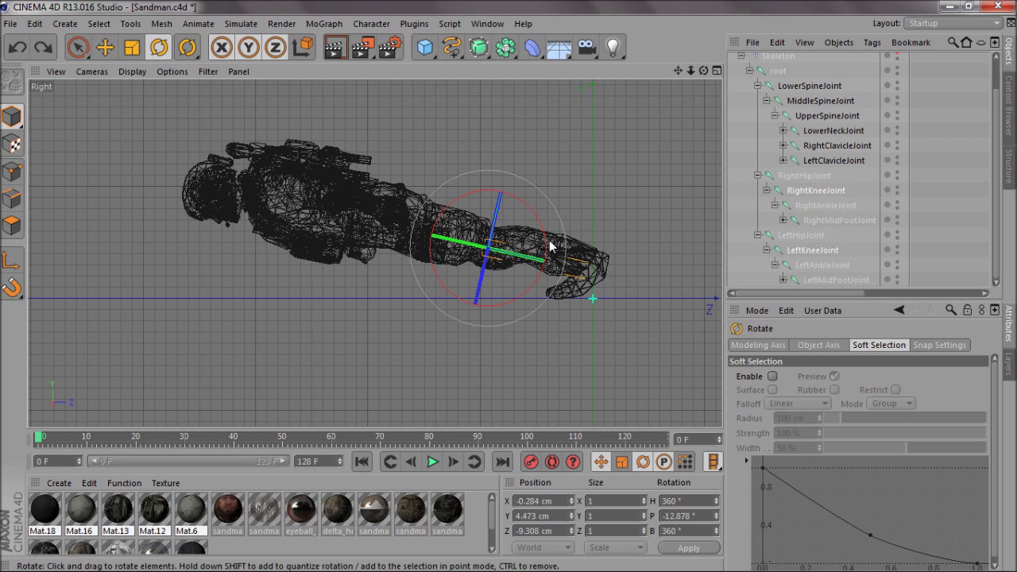
pyautogui.moveTo(550, 242); pyautogui.dragTo(540, 222)
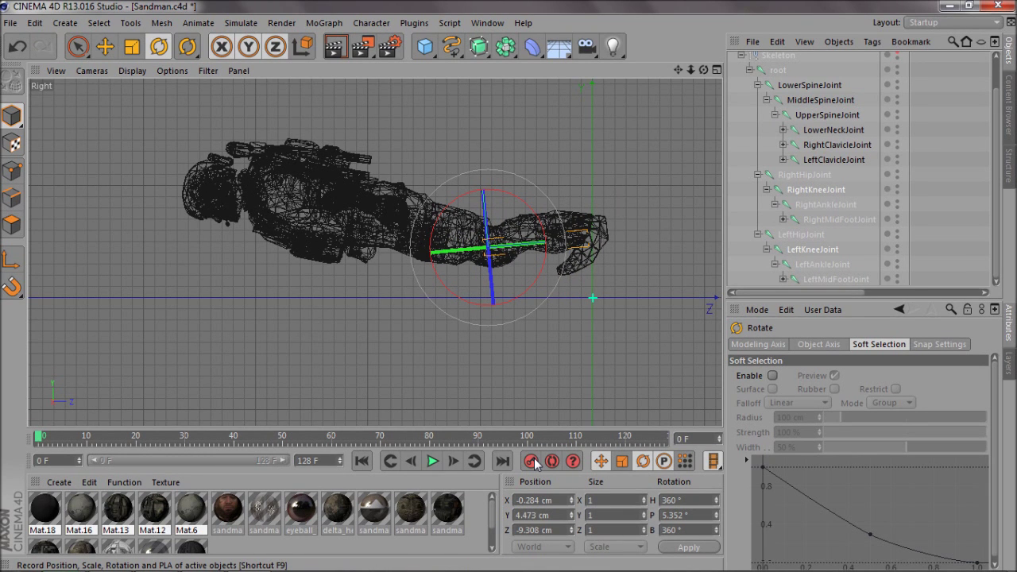
# - Try to create an IK chain on the right leg from RightHipJoint to RightAnkleJoint with the shins raised
pyautogui.click(803, 175)
pyautogui.keyDown('shift'); pyautogui.click(826, 205); pyautogui.keyUp('shift')
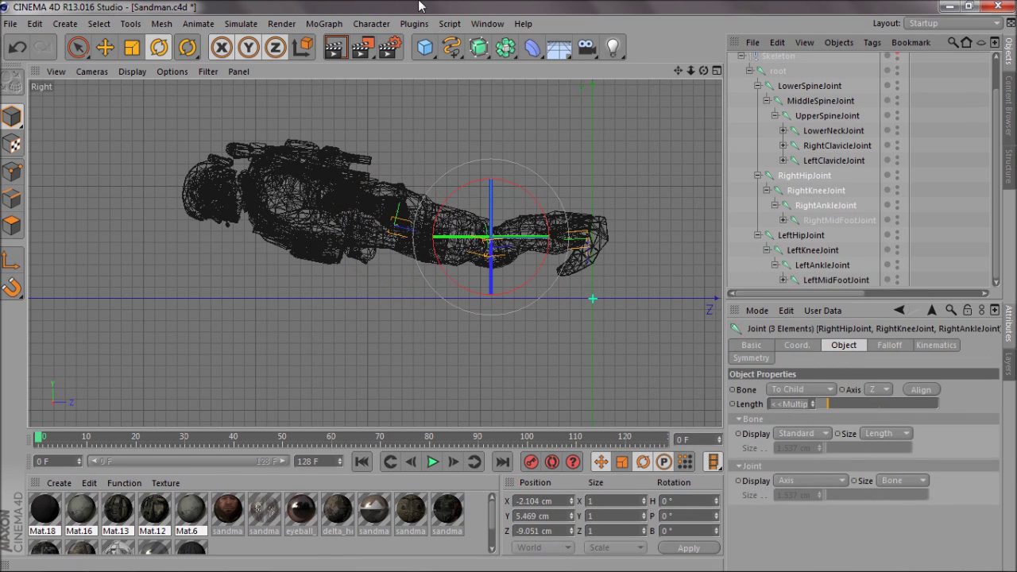
pyautogui.click(378, 24)
pyautogui.moveTo(390, 62)
pyautogui.click(484, 61)
# - Create an IK chain on the left leg from LeftHipJoint to LeftAnkleJoint
pyautogui.click(800, 235)
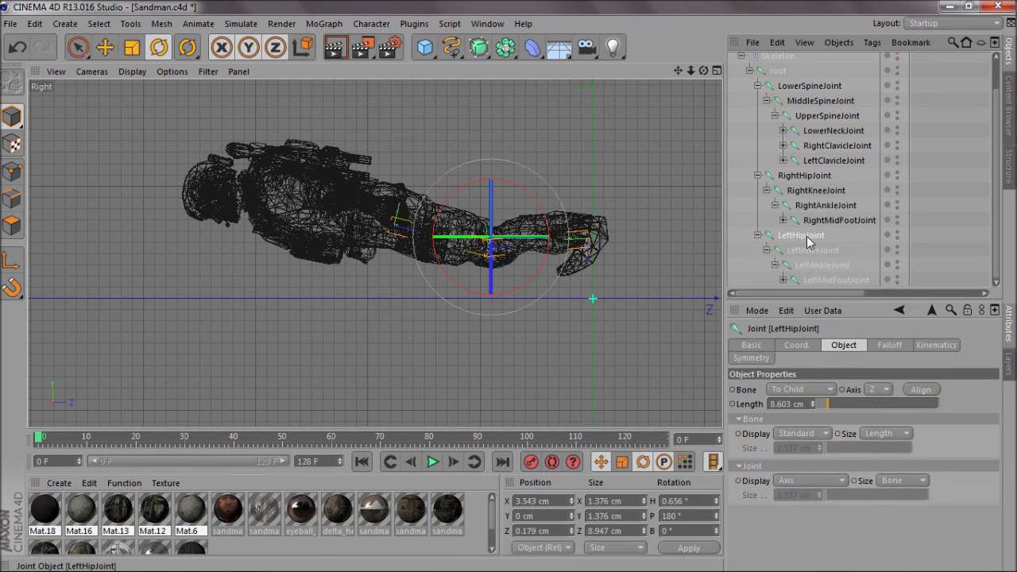
pyautogui.keyDown('shift'); pyautogui.click(822, 265); pyautogui.keyUp('shift')
pyautogui.click(378, 24)
pyautogui.click(484, 61)
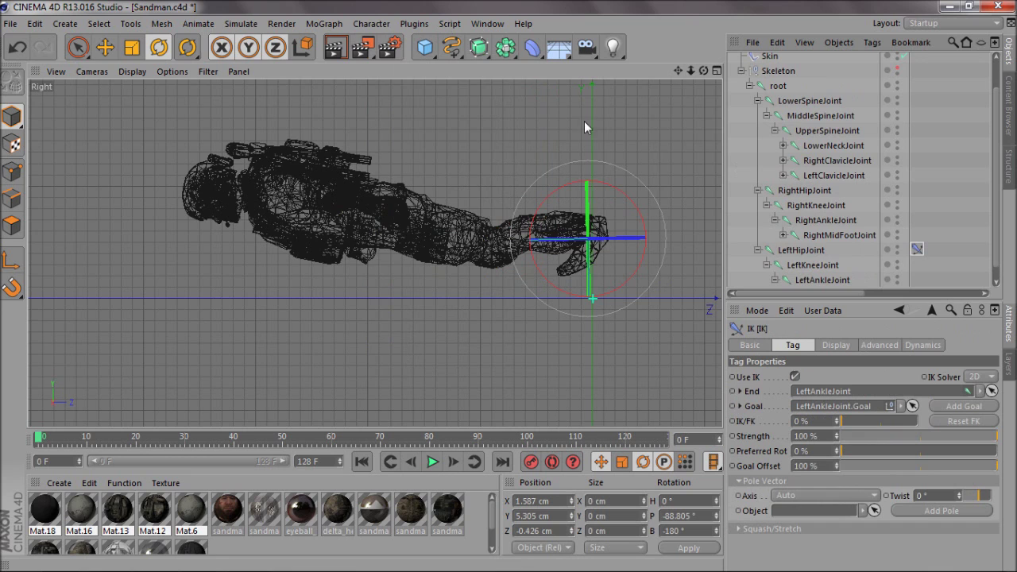
# - Create an IK chain on the right leg from RightHipJoint through RightKneeJoint to RightAnkleJoint
pyautogui.scroll(1, 766, 136)
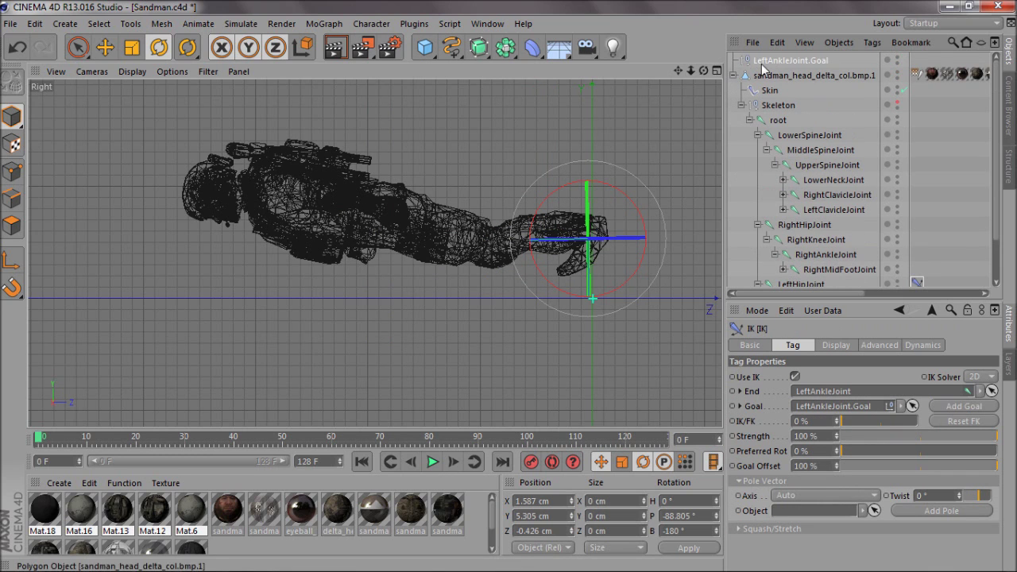
pyautogui.scroll(-2, 891, 167)
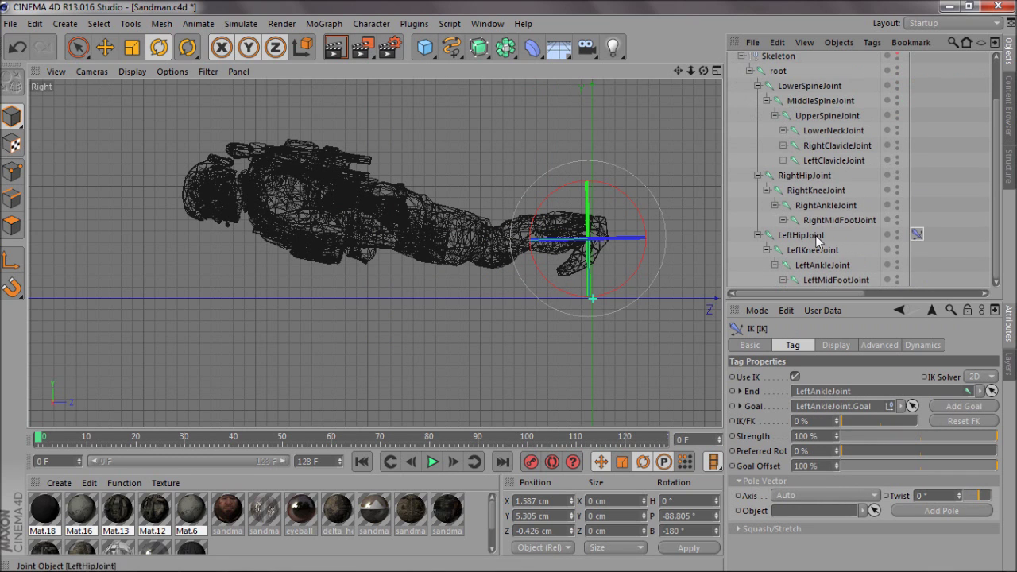
pyautogui.scroll(2, 977, 128)
pyautogui.scroll(-2, 818, 238)
pyautogui.click(804, 175)
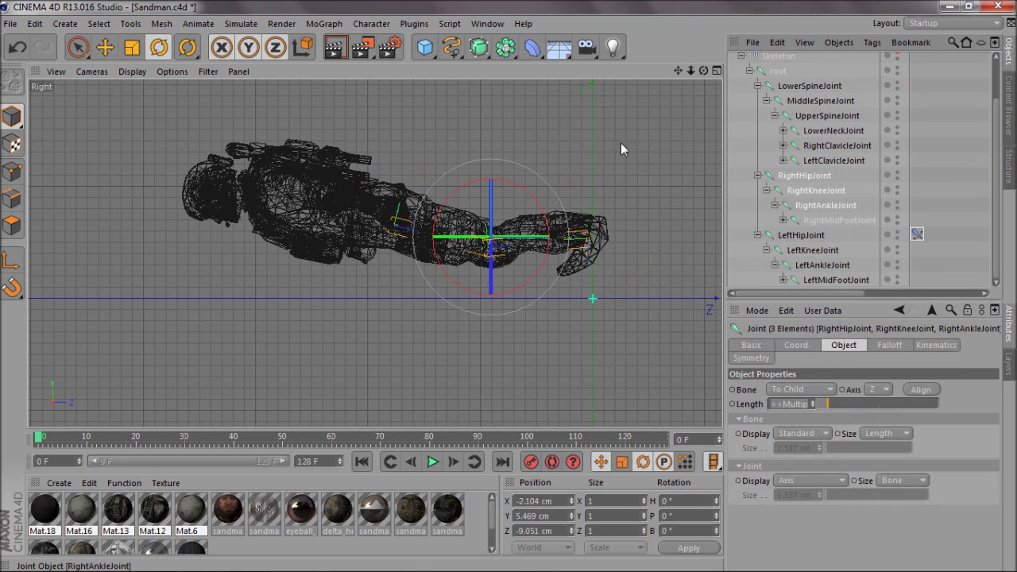
pyautogui.click(371, 23)
pyautogui.moveTo(390, 61)
pyautogui.click(486, 67)
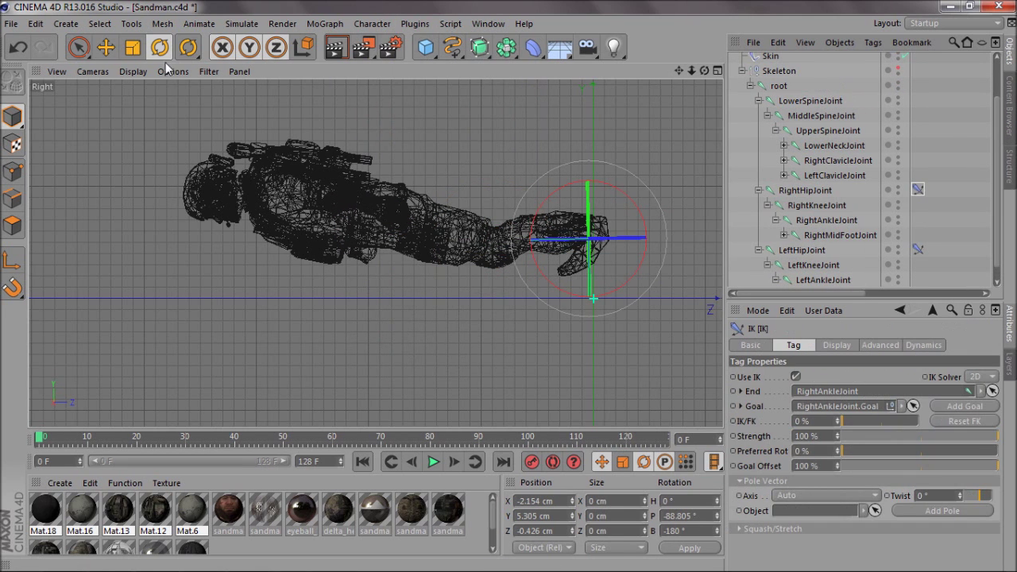
# - Lower the right and left ankle IK goals until the toes reach the ground, with the left goal at about Y 2.5 cm
pyautogui.press('e')
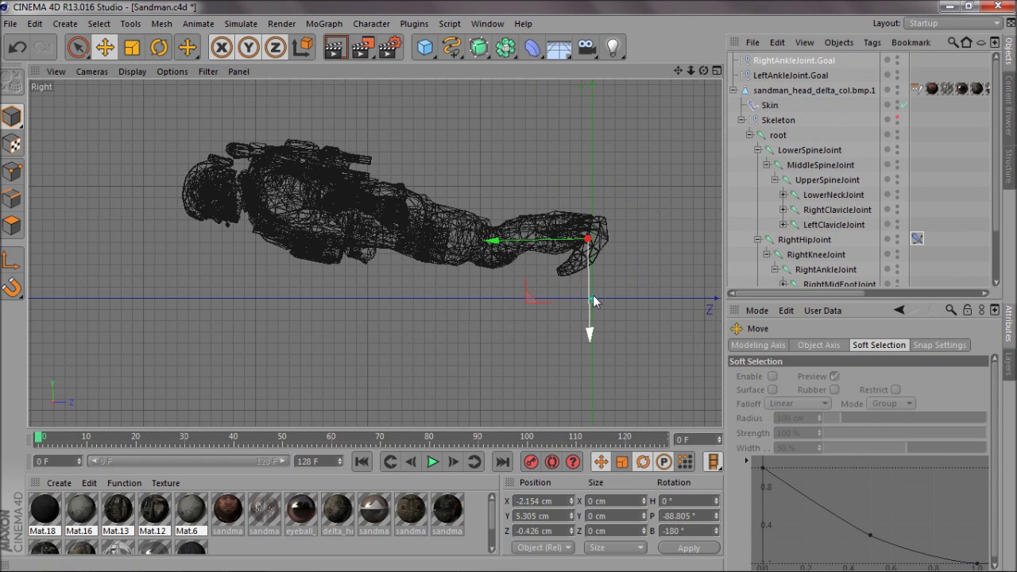
pyautogui.moveTo(594, 300); pyautogui.dragTo(589, 314)
pyautogui.click(761, 78)
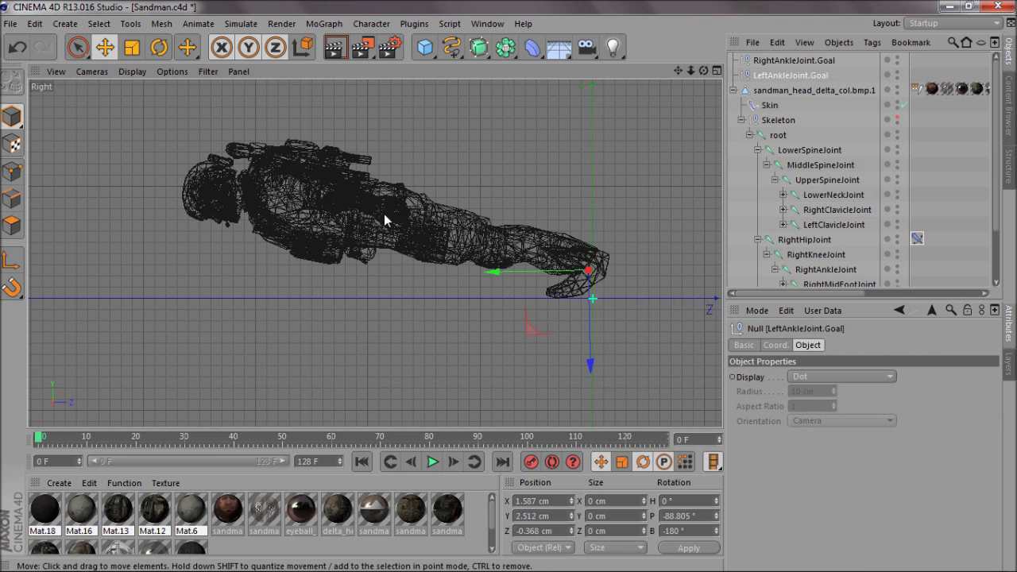
# - Show the soldier's right arm in the Perspective view, collapse both hip joint branches and expand RightClavicleJoint in the skeleton
pyautogui.middleClick(384, 214)
pyautogui.middleClick(279, 184)
pyautogui.moveTo(703, 70); pyautogui.dragTo(508, 286)
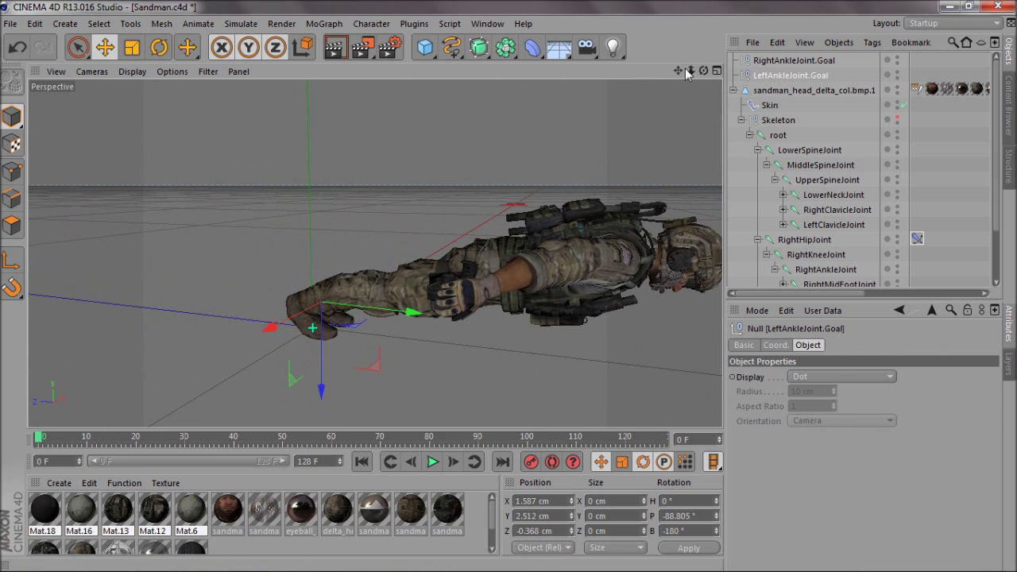
pyautogui.moveTo(703, 71); pyautogui.dragTo(466, 238)
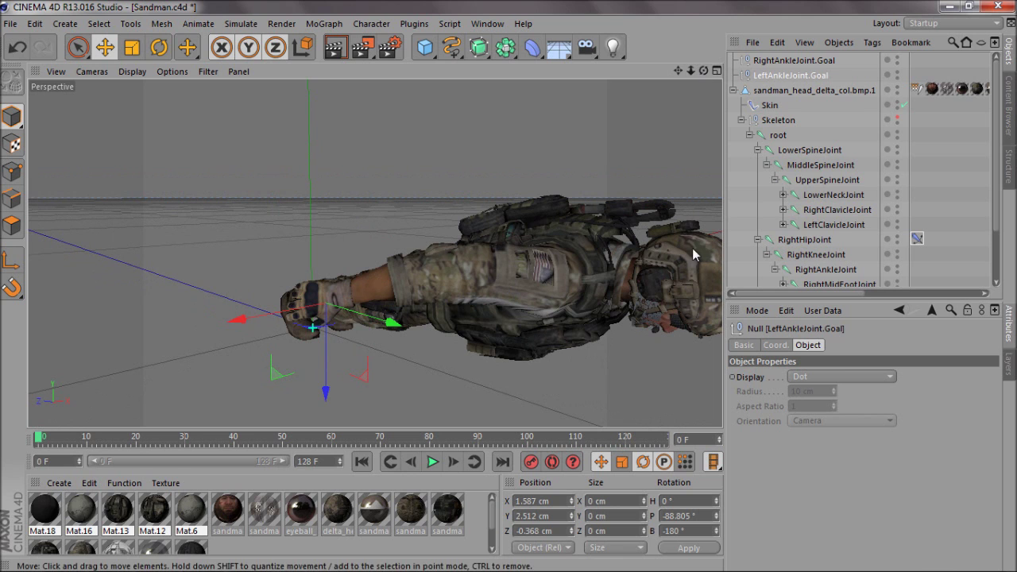
pyautogui.scroll(-3, 843, 236)
pyautogui.click(757, 175)
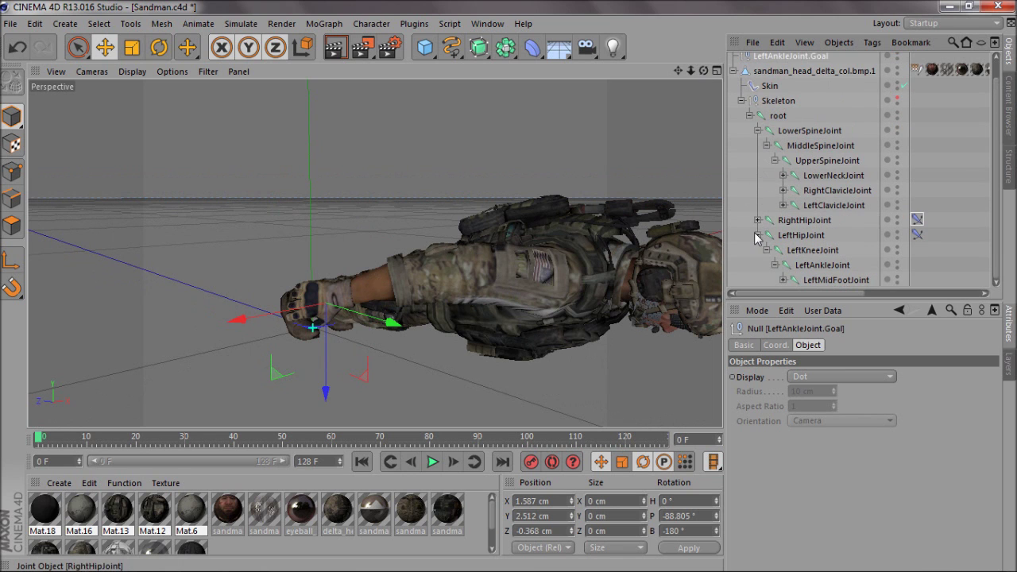
pyautogui.click(757, 235)
pyautogui.click(783, 210)
# - Create an IK chain on the right arm from RightShoulderJoint through the elbow and forearm twist joints to RightWristJoint
pyautogui.click(818, 226)
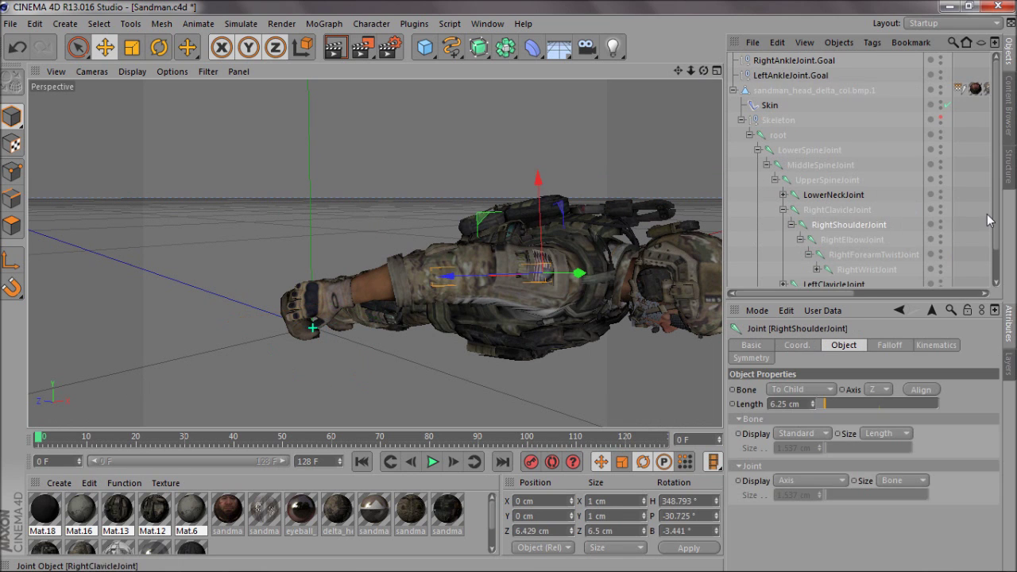
pyautogui.moveTo(993, 216); pyautogui.dragTo(994, 232)
pyautogui.keyDown('shift'); pyautogui.click(857, 254); pyautogui.keyUp('shift')
pyautogui.click(370, 23)
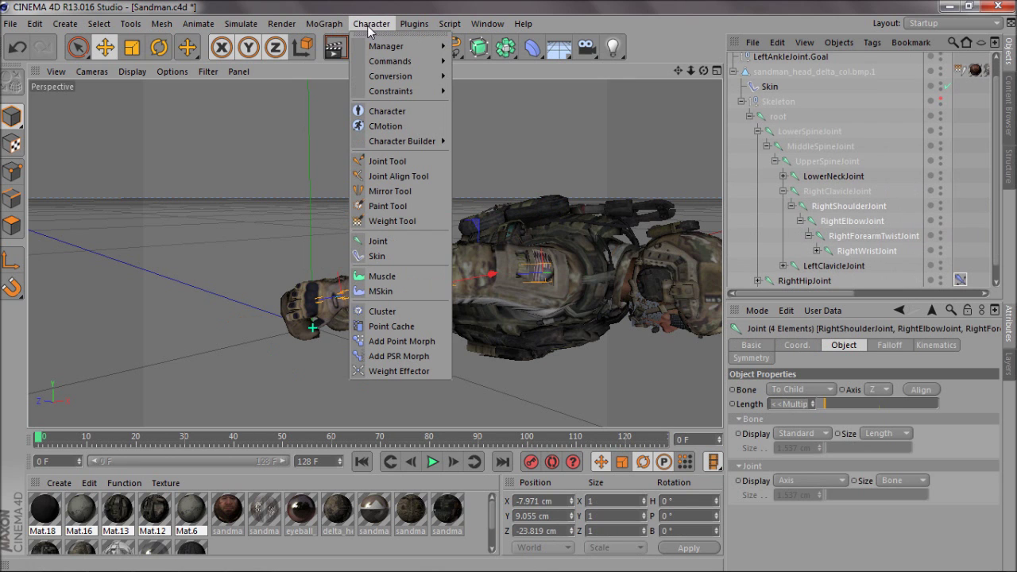
pyautogui.moveTo(401, 61)
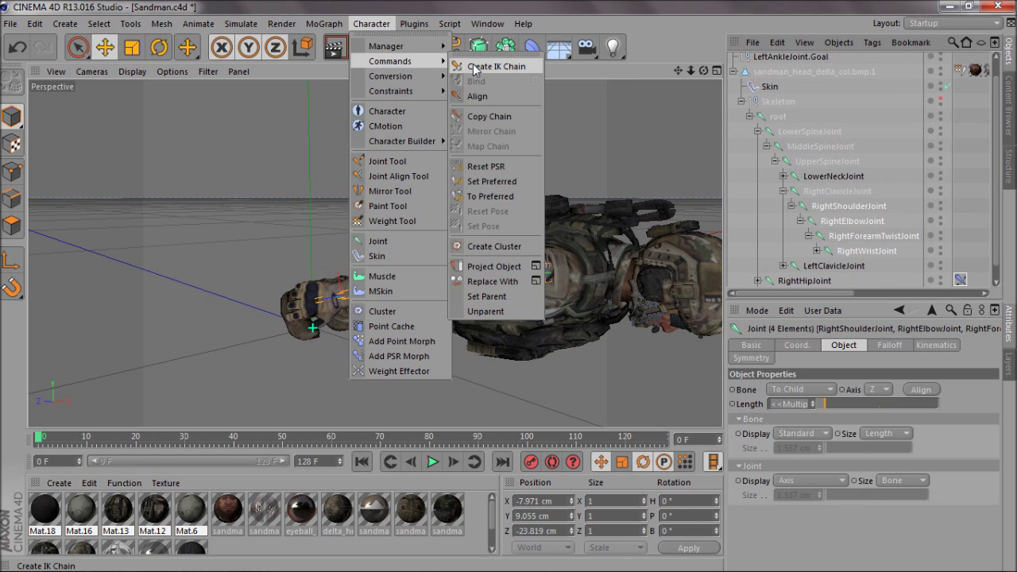
pyautogui.click(474, 67)
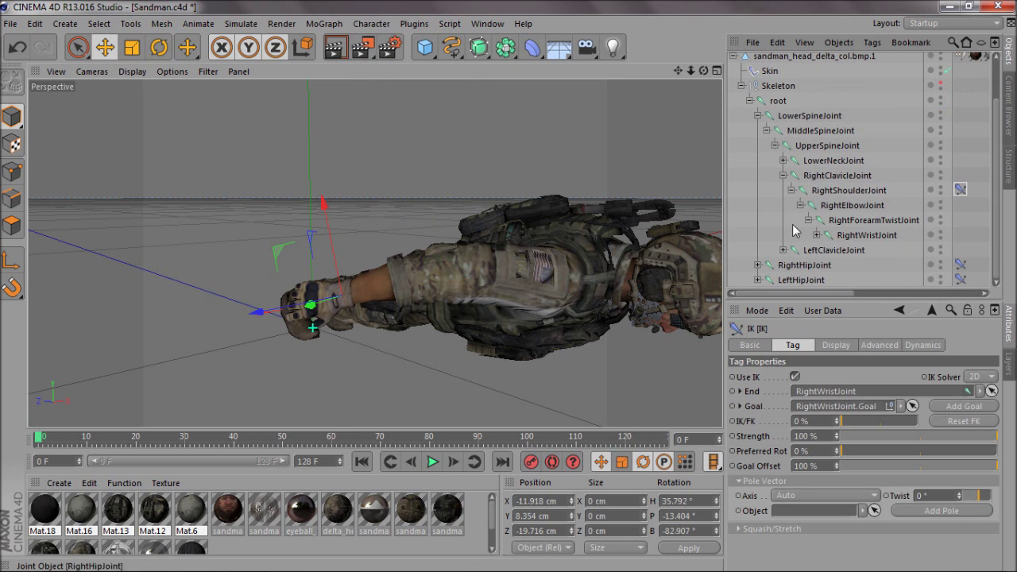
# - Create an IK chain on the left arm from LeftShoulderJoint through the elbow and forearm twist joints to LeftWristJoint
pyautogui.click(784, 161)
pyautogui.click(784, 161)
pyautogui.click(830, 270)
pyautogui.scroll(-2, 842, 238)
pyautogui.keyDown('shift'); pyautogui.click(867, 251); pyautogui.keyUp('shift')
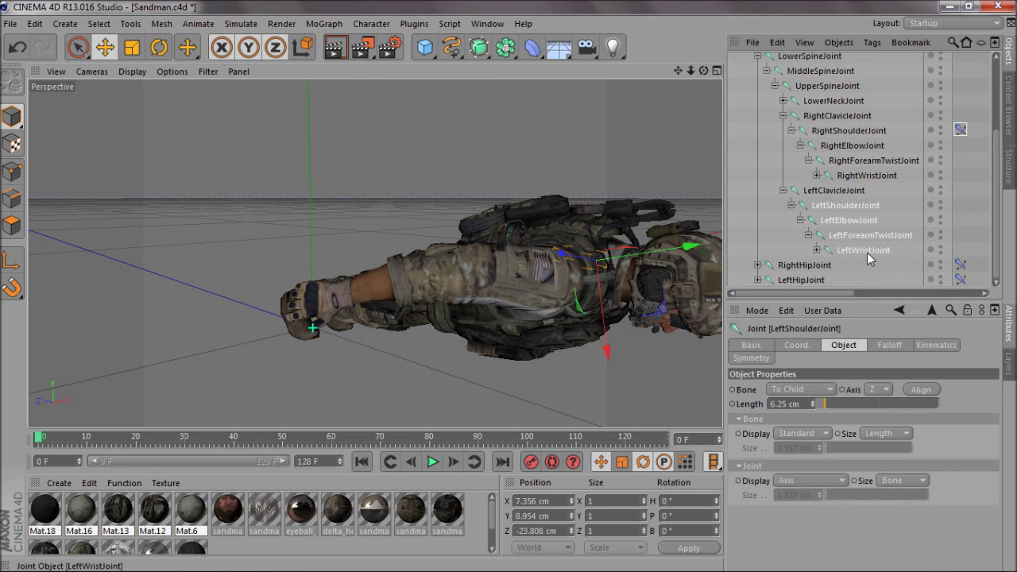
pyautogui.click(371, 24)
pyautogui.moveTo(407, 62)
pyautogui.click(474, 67)
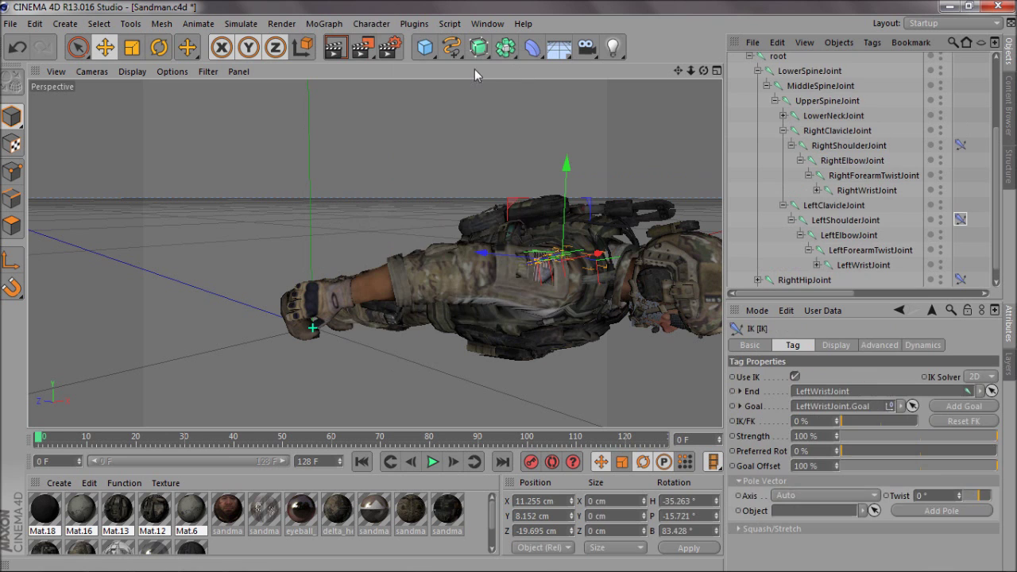
# - Move the left wrist IK goal toward the head in the Top view, to about X 9.1 cm and Z -29.7 cm
pyautogui.moveTo(703, 71)
pyautogui.mouseDown()
pyautogui.moveTo(494, 285)
pyautogui.moveTo(702, 73)
pyautogui.mouseUp()
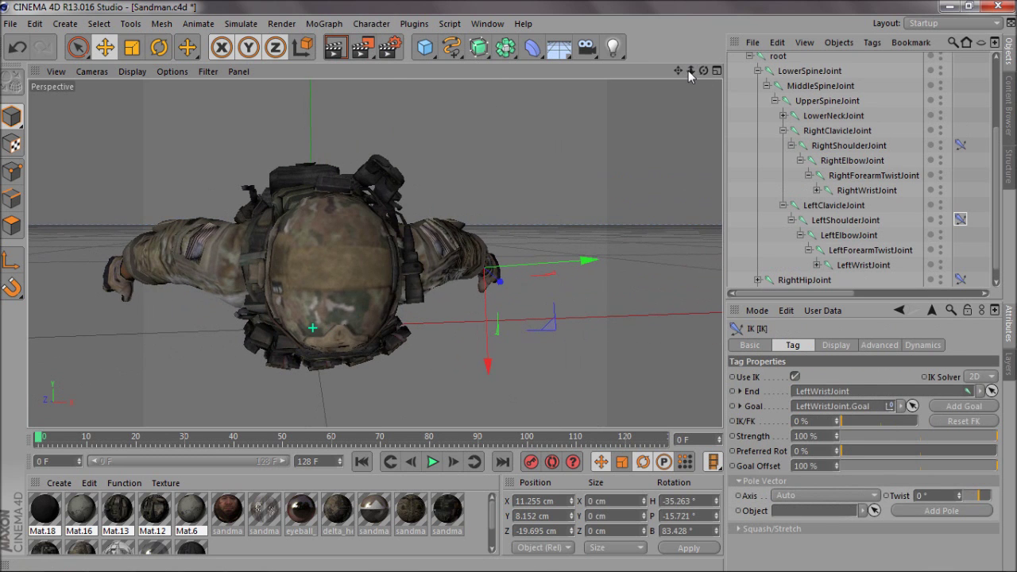
pyautogui.middleClick(560, 195)
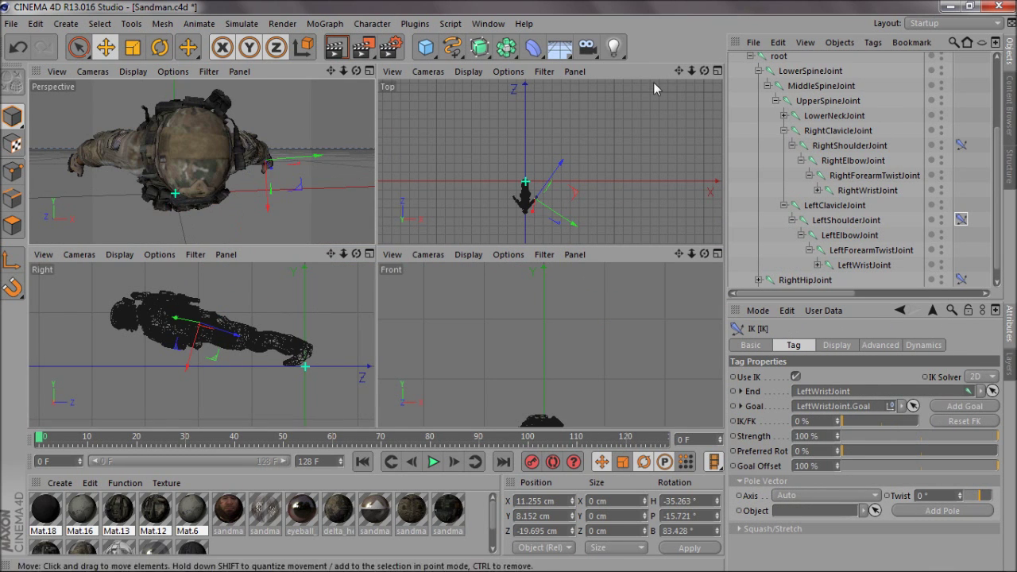
pyautogui.moveTo(680, 71); pyautogui.dragTo(512, 248)
pyautogui.moveTo(691, 71); pyautogui.dragTo(488, 264)
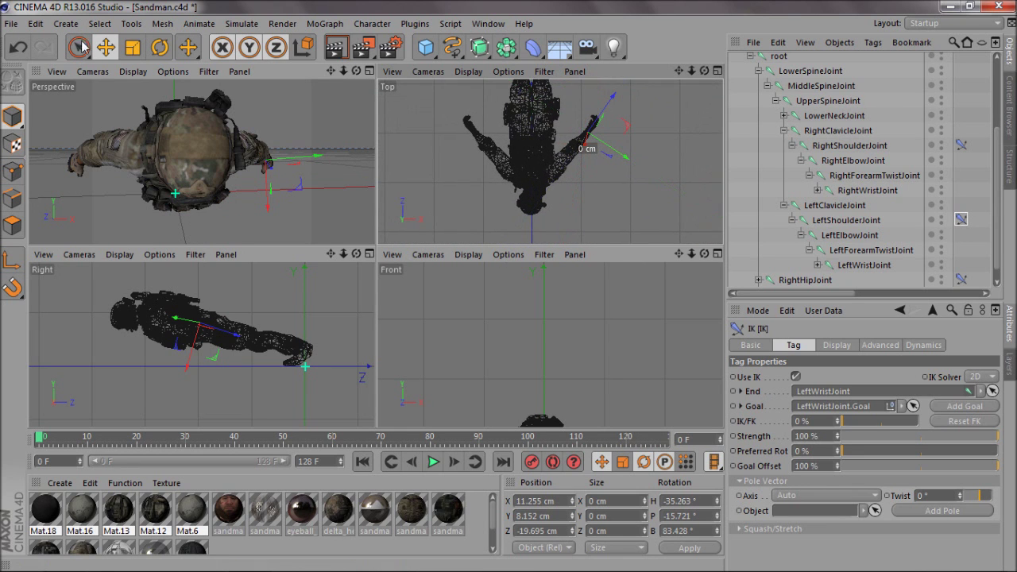
pyautogui.scroll(2, 866, 146)
pyautogui.scroll(1, 866, 146)
pyautogui.click(776, 60)
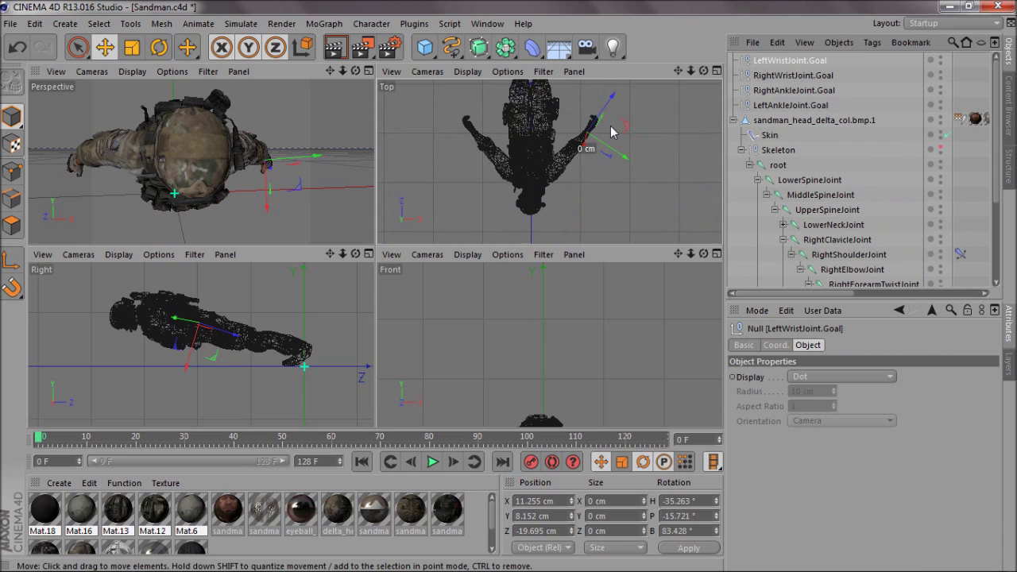
pyautogui.moveTo(611, 126); pyautogui.dragTo(602, 171)
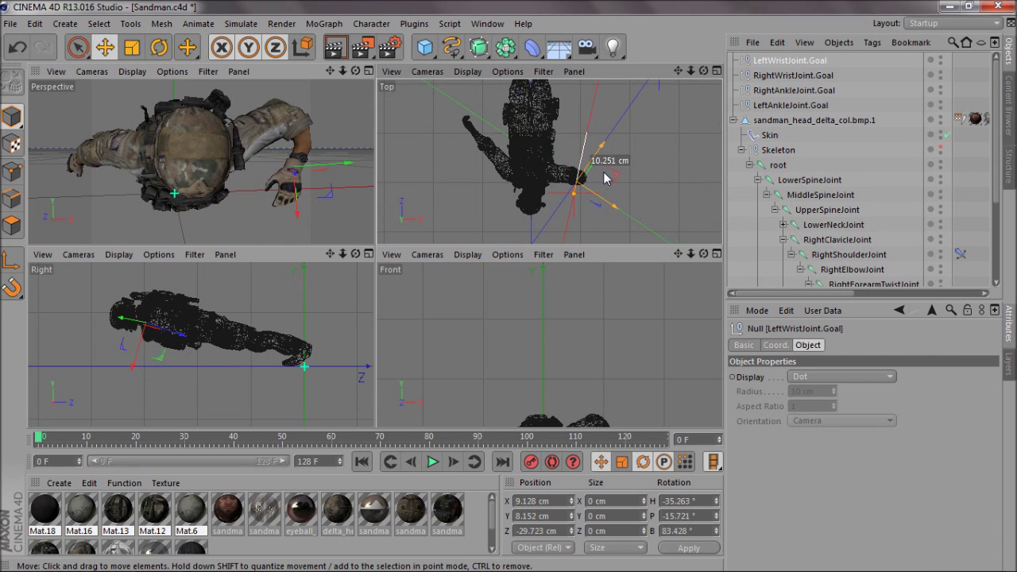
# - Move the right wrist IK goal level with the left one in the Top view, to about X -8.6 cm and Z -29.7 cm
pyautogui.click(758, 76)
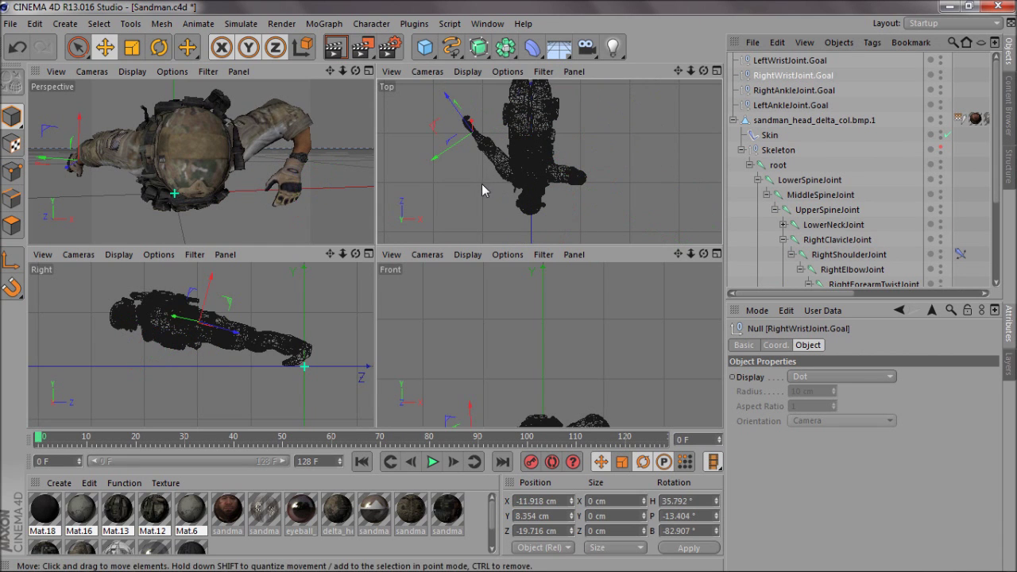
pyautogui.moveTo(449, 148); pyautogui.dragTo(462, 191)
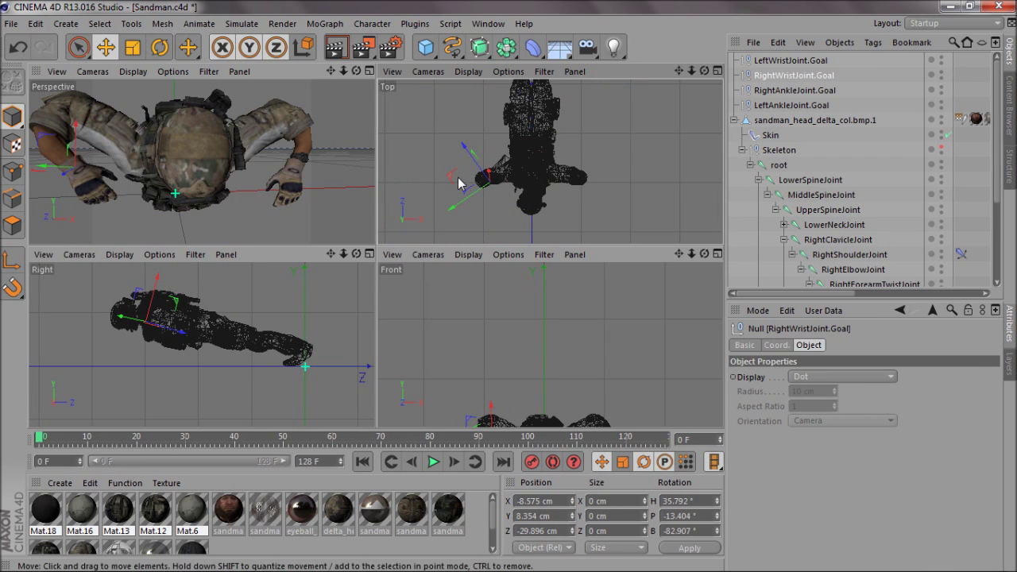
pyautogui.moveTo(459, 178); pyautogui.dragTo(453, 176)
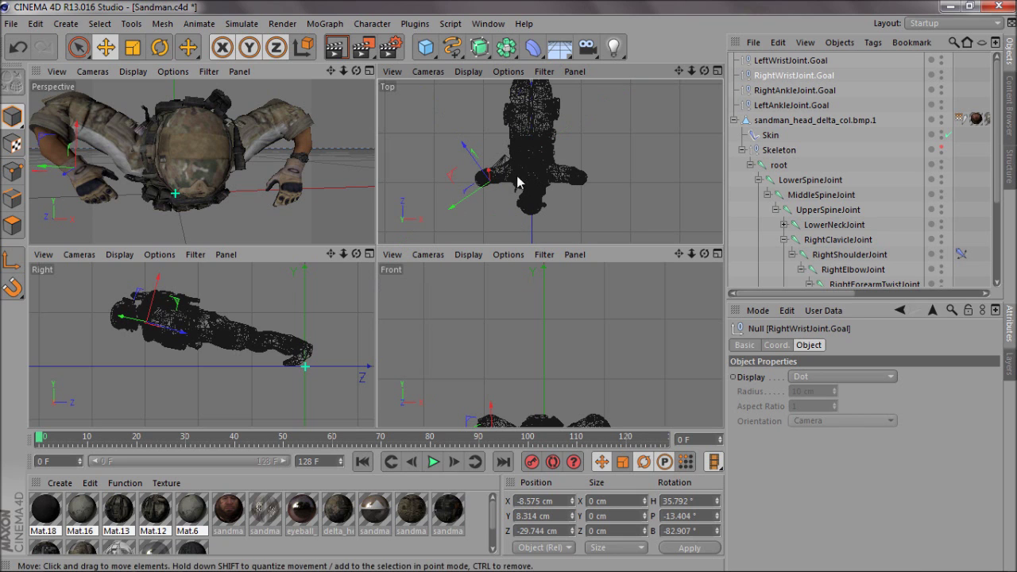
# - Lower the right wrist IK goal to about Y 1.3 cm and the left one to about Y 1.5 cm in the Right view
pyautogui.moveTo(691, 70)
pyautogui.mouseDown()
pyautogui.moveTo(512, 247)
pyautogui.moveTo(691, 71)
pyautogui.mouseUp()
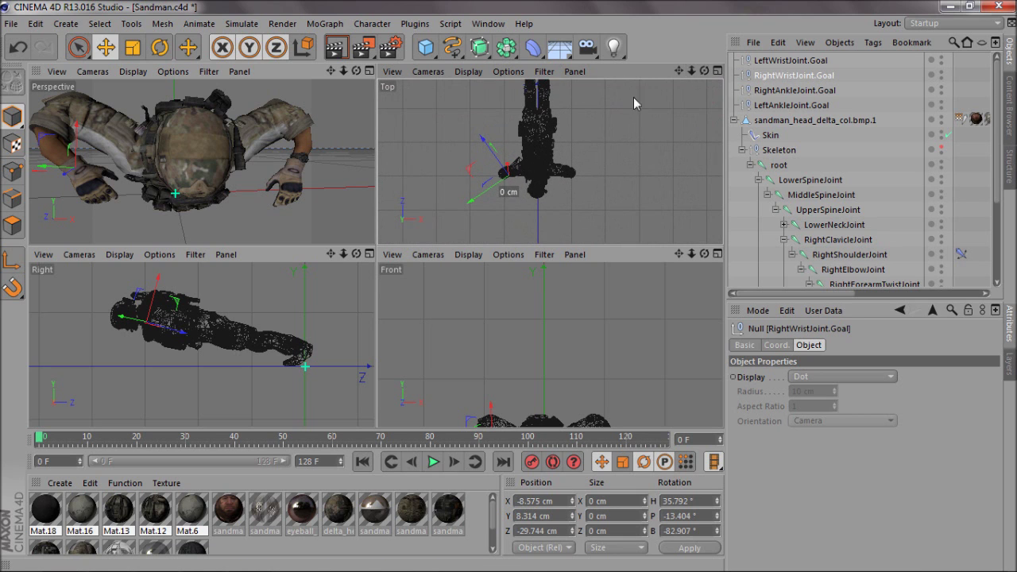
pyautogui.moveTo(162, 311); pyautogui.dragTo(151, 362)
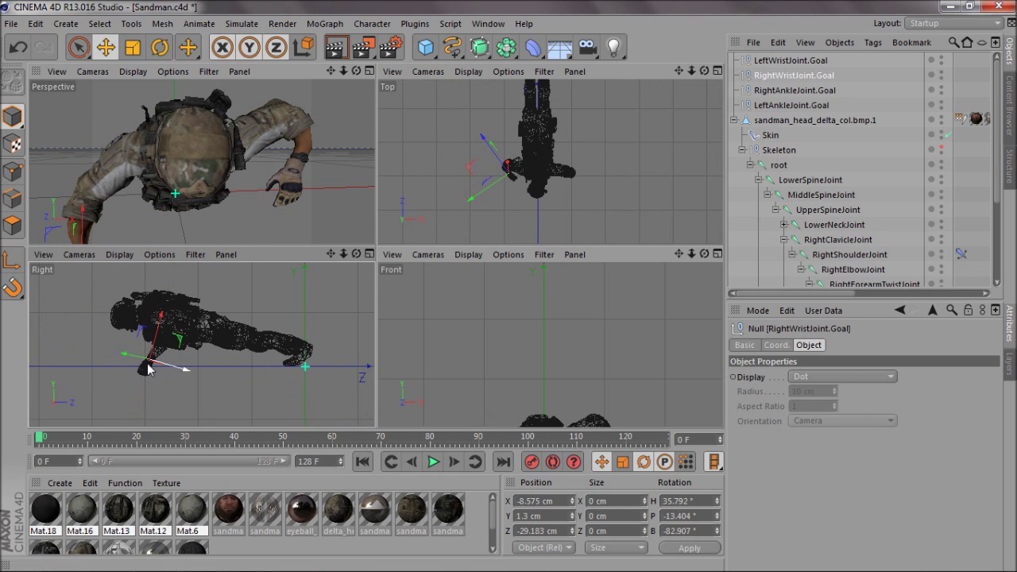
pyautogui.click(790, 61)
pyautogui.moveTo(147, 350); pyautogui.dragTo(156, 393)
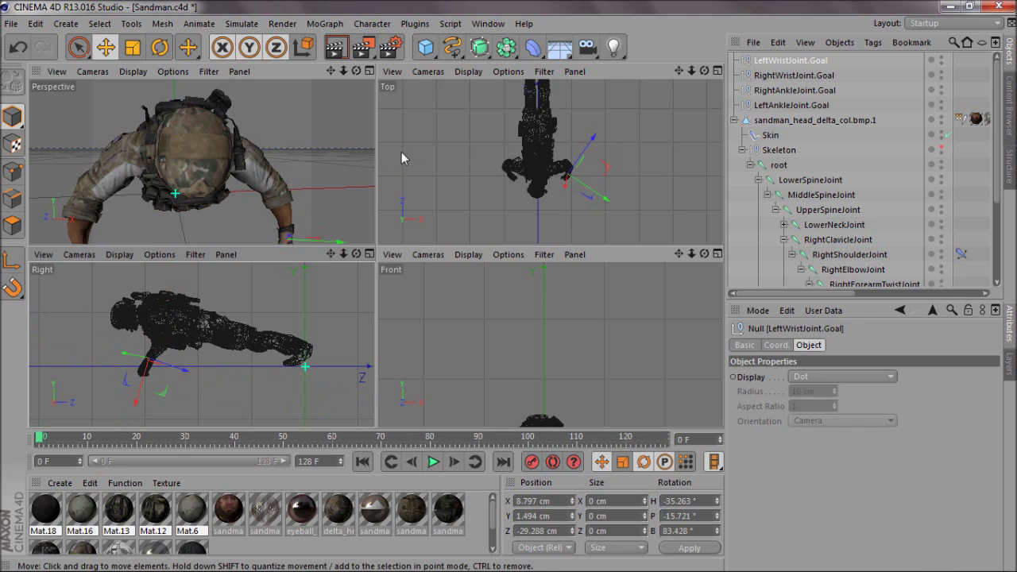
# - Add a Floor object under the soldier and show the hands in a full-size Perspective view
pyautogui.moveTo(560, 48); pyautogui.dragTo(594, 68)
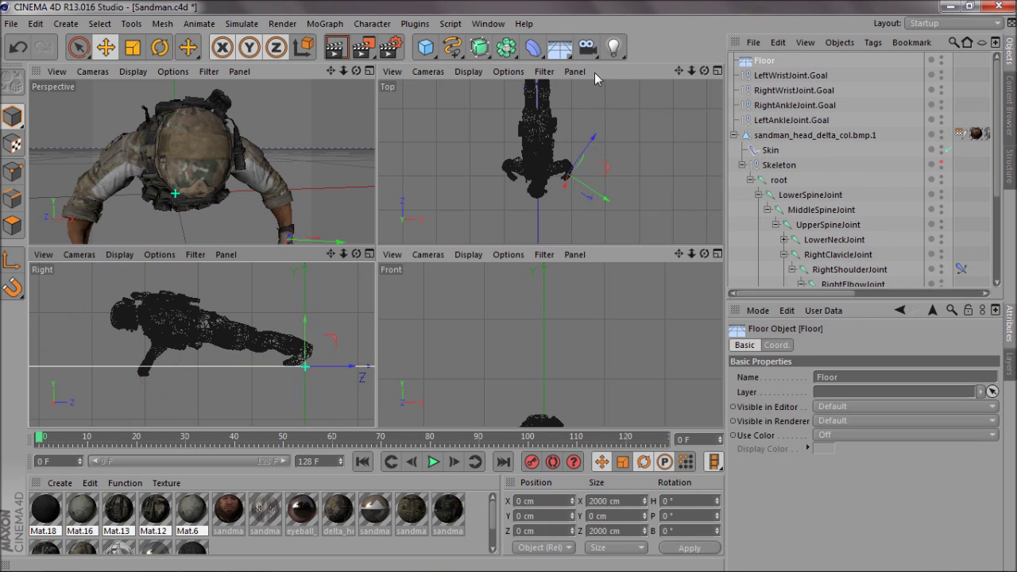
pyautogui.keyDown('alt'); pyautogui.moveTo(515, 238); pyautogui.dragTo(549, 207, button='middle'); pyautogui.keyUp('alt')
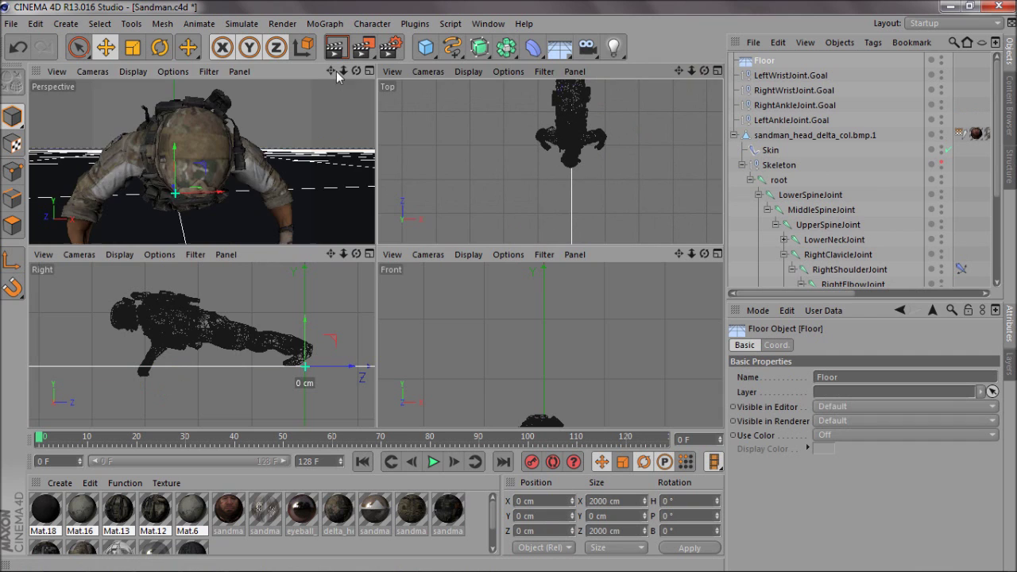
pyautogui.moveTo(332, 71); pyautogui.dragTo(374, 246)
pyautogui.middleClick(243, 192)
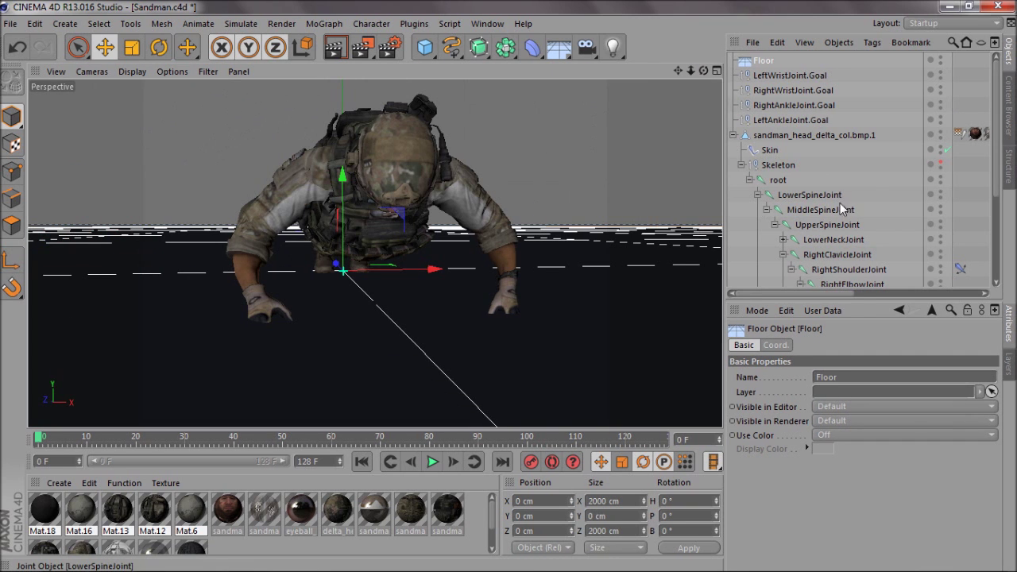
# - Rotate LeftWristJoint to turn the left palm toward the floor, to about H 332°, P 24°, B 62°
pyautogui.scroll(-5, 804, 210)
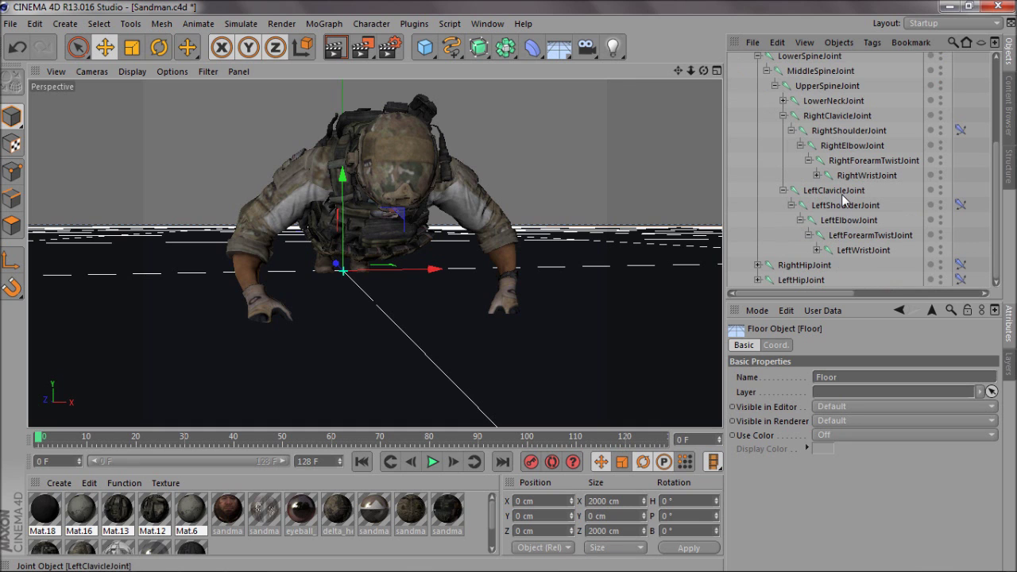
pyautogui.click(855, 249)
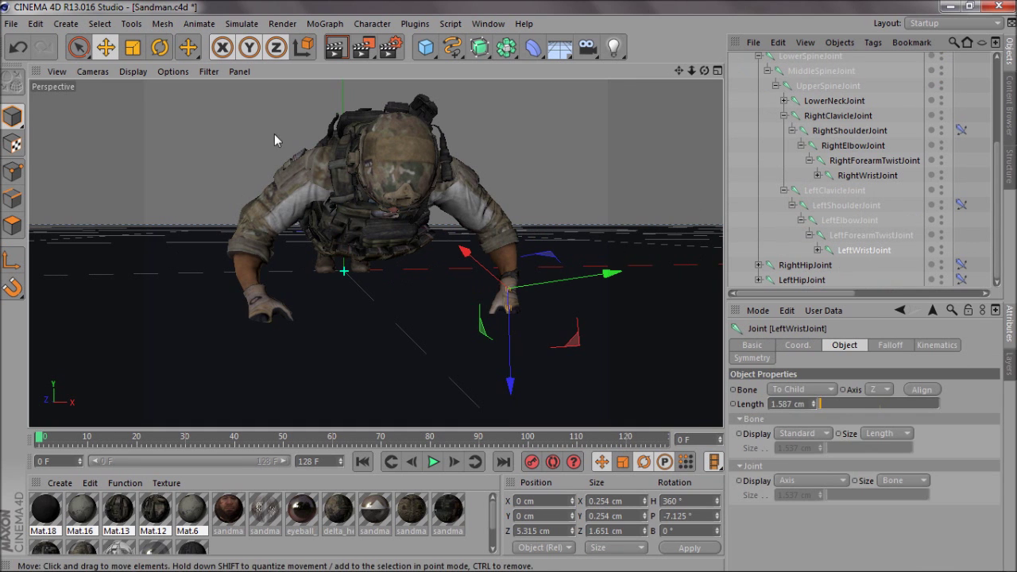
pyautogui.press('r')
pyautogui.moveTo(529, 326); pyautogui.dragTo(481, 248)
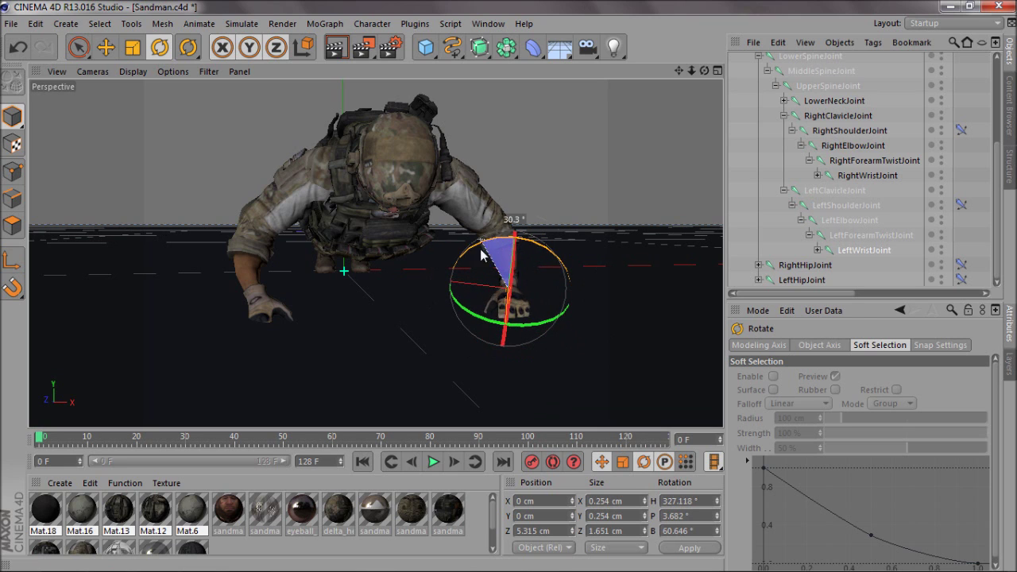
pyautogui.moveTo(526, 326); pyautogui.dragTo(541, 318)
pyautogui.moveTo(532, 255); pyautogui.dragTo(517, 282)
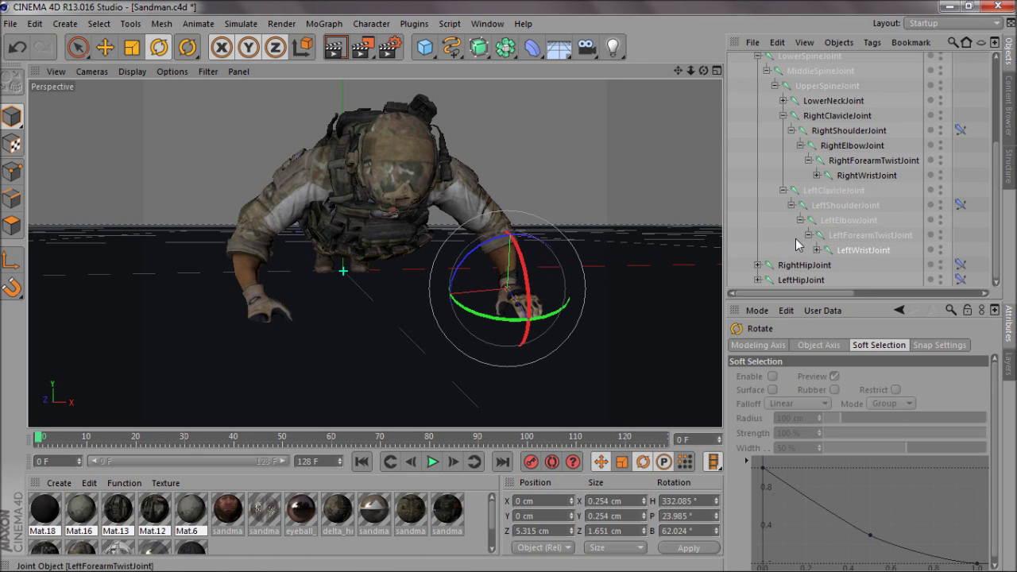
# - Rotate RightWristJoint to turn the right palm toward the floor, to about H 385°, P 32°, B -67°
pyautogui.click(268, 316)
pyautogui.moveTo(268, 316); pyautogui.dragTo(307, 279)
pyautogui.moveTo(228, 319); pyautogui.dragTo(243, 300)
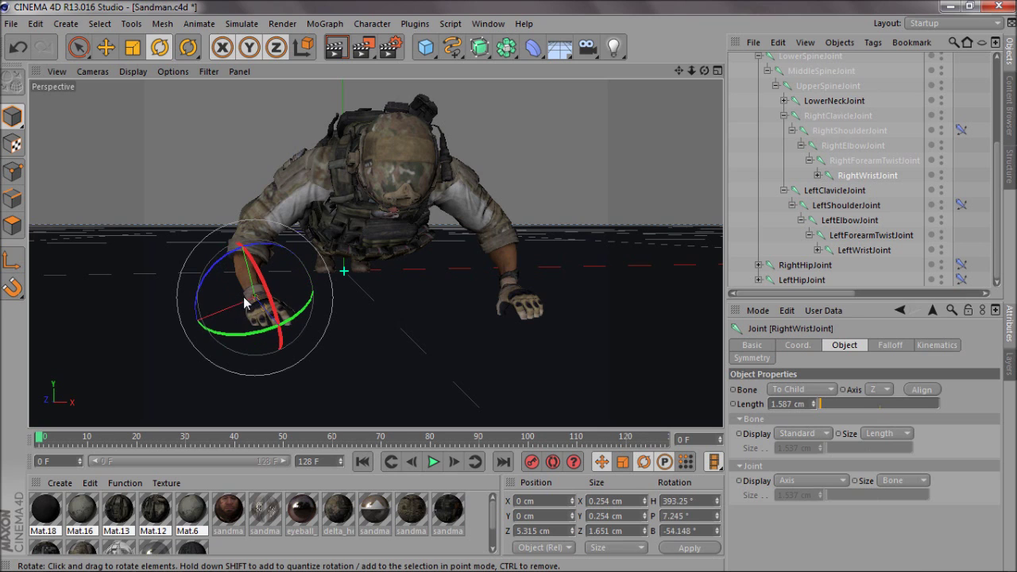
pyautogui.moveTo(258, 336); pyautogui.dragTo(230, 340)
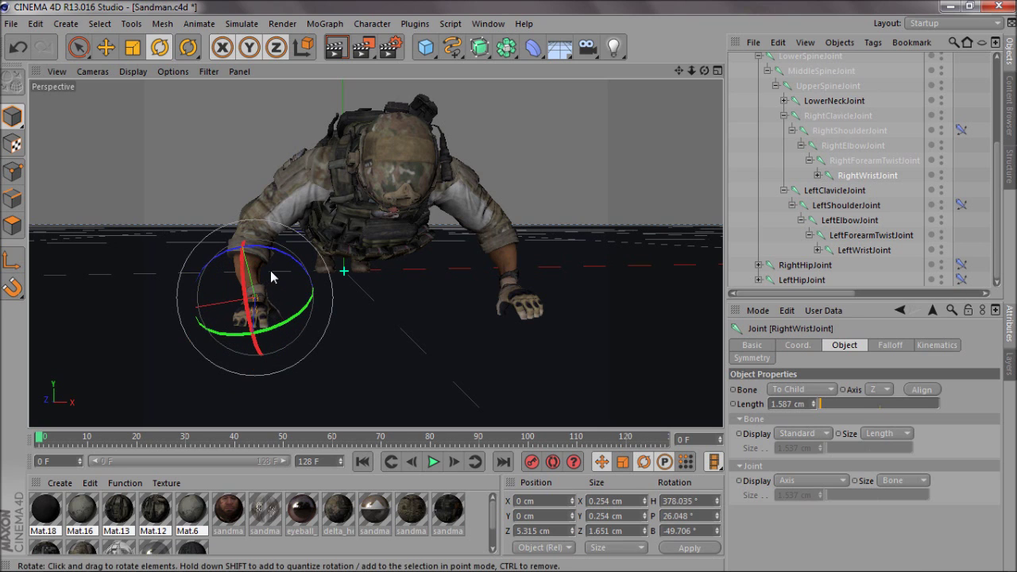
pyautogui.moveTo(270, 270); pyautogui.dragTo(279, 269)
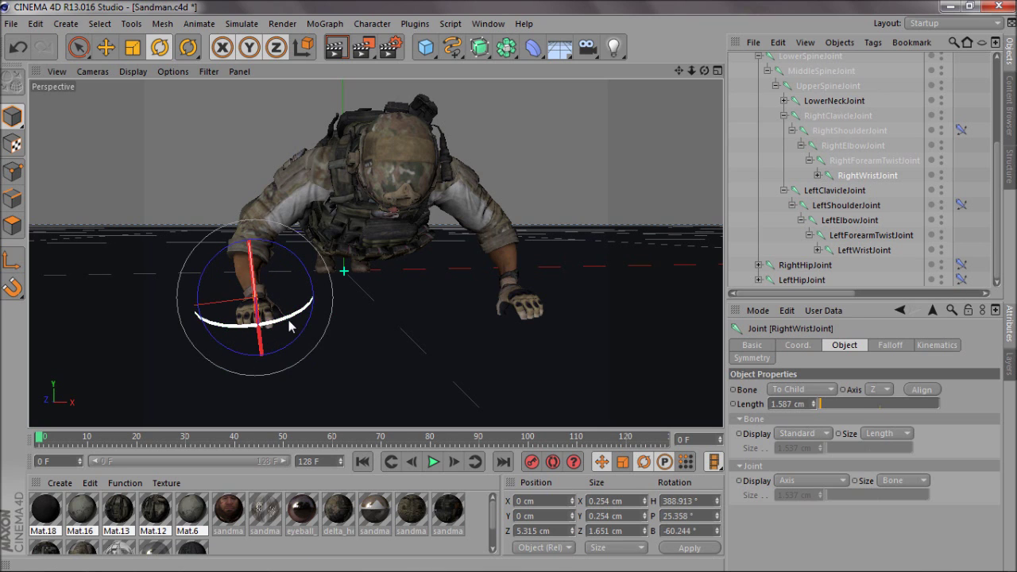
pyautogui.moveTo(290, 326); pyautogui.dragTo(282, 327)
pyautogui.moveTo(278, 254); pyautogui.dragTo(288, 253)
# - Tilt the wrist joints in the enlarged Right view so both hands lie flatter, with LeftWristJoint at about H 319°, P 29°, B 68°
pyautogui.moveTo(703, 71); pyautogui.dragTo(509, 292)
pyautogui.middleClick(250, 378)
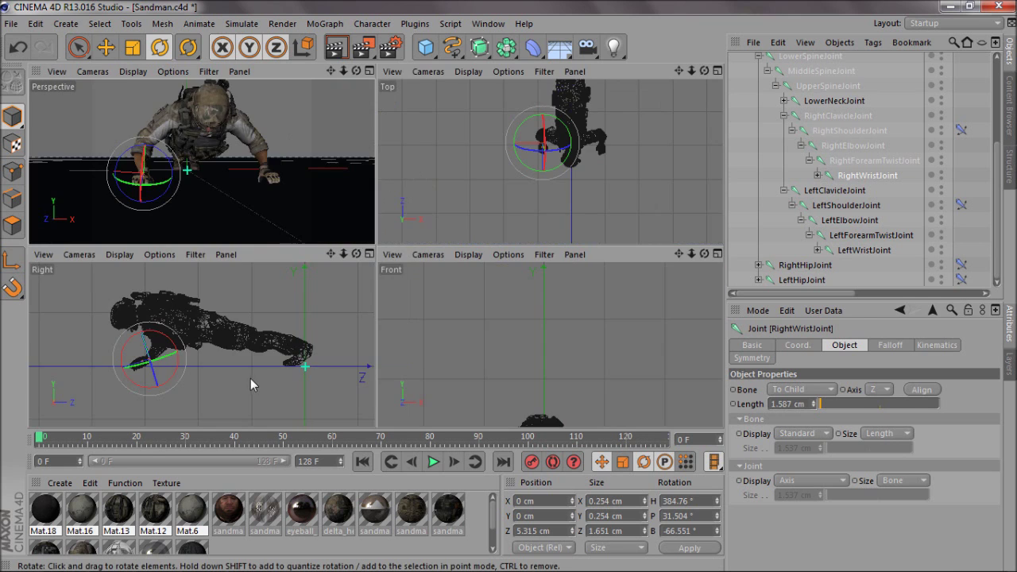
pyautogui.middleClick(248, 378)
pyautogui.scroll(6, 263, 347)
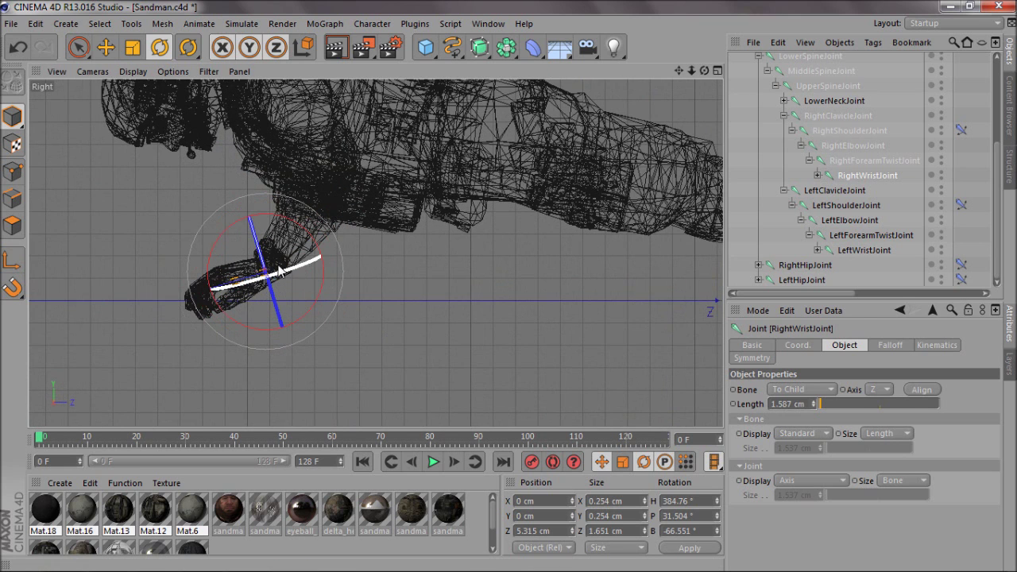
pyautogui.moveTo(302, 228)
pyautogui.mouseDown()
pyautogui.moveTo(292, 208)
pyautogui.moveTo(316, 241)
pyautogui.moveTo(316, 230)
pyautogui.mouseUp()
pyautogui.click(830, 250)
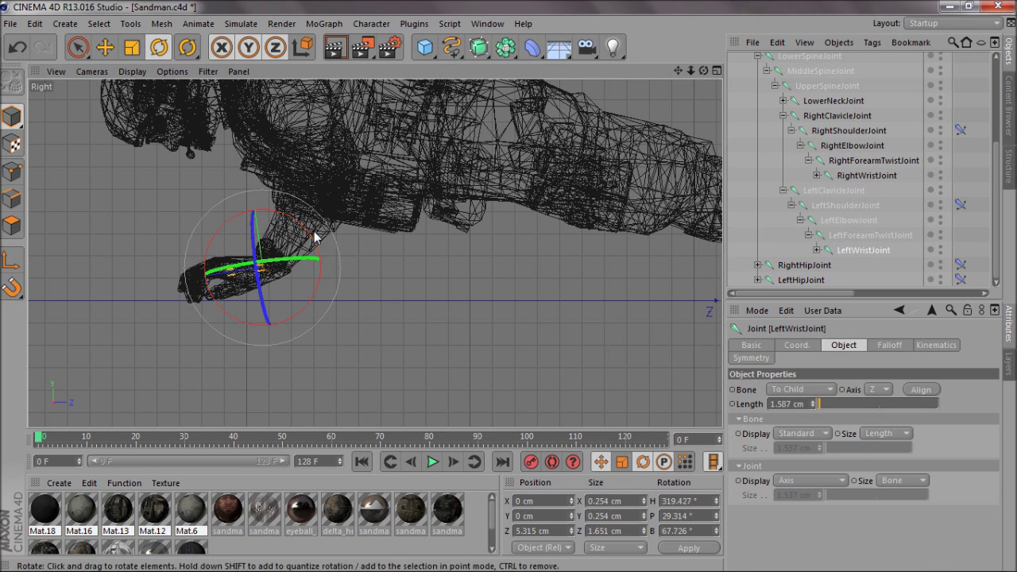
# - Lower the left and right wrist IK goals to about Y 0.7 cm so the hands sit at floor level
pyautogui.scroll(3, 827, 139)
pyautogui.click(804, 77)
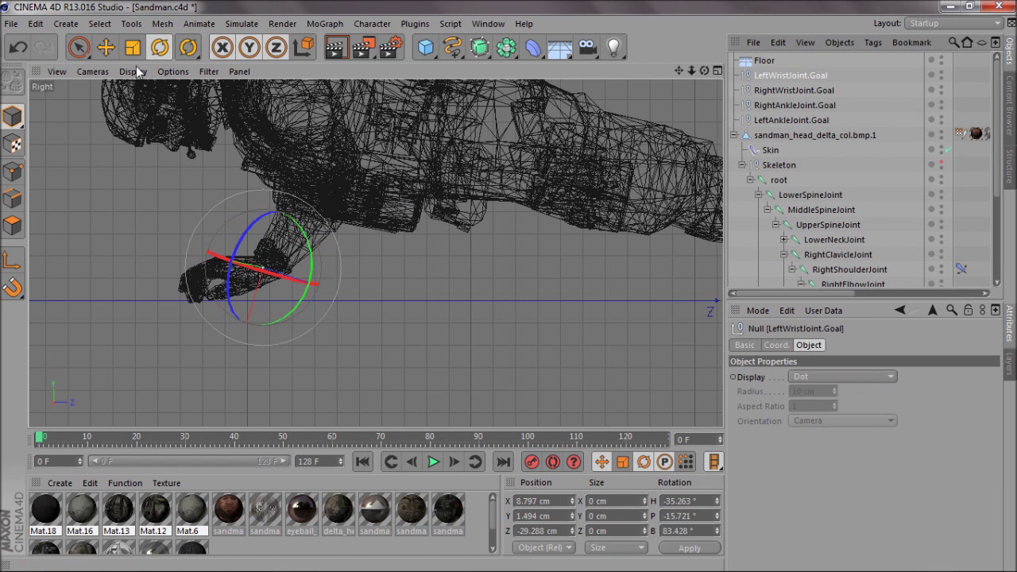
pyautogui.press('e')
pyautogui.moveTo(271, 302); pyautogui.dragTo(272, 317)
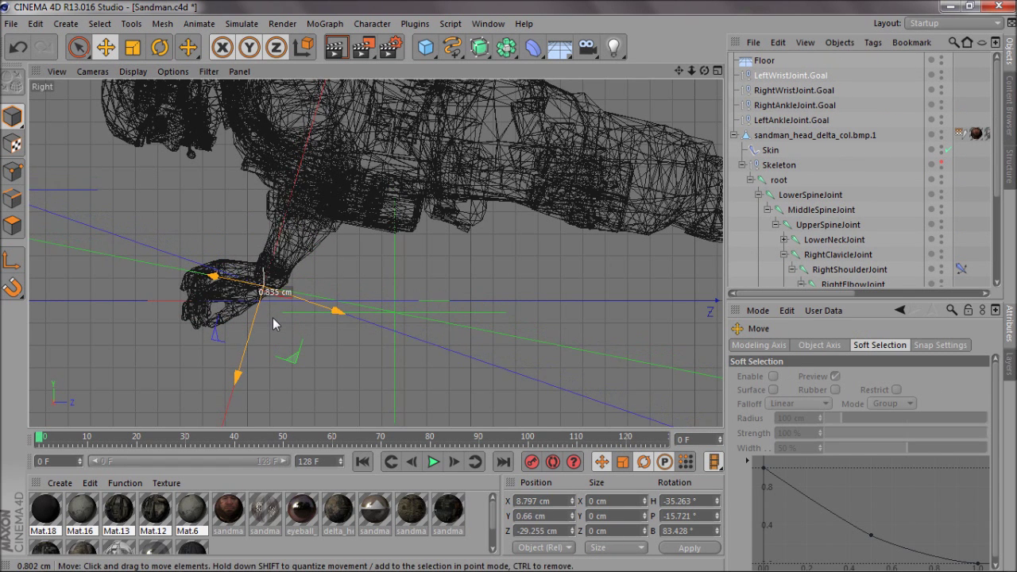
pyautogui.click(792, 90)
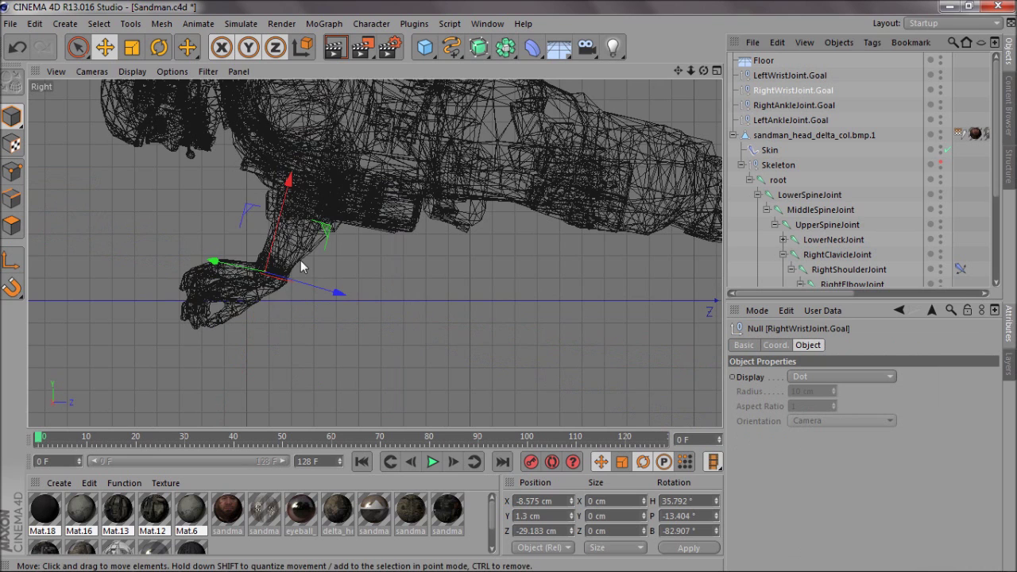
pyautogui.moveTo(302, 265); pyautogui.dragTo(305, 273)
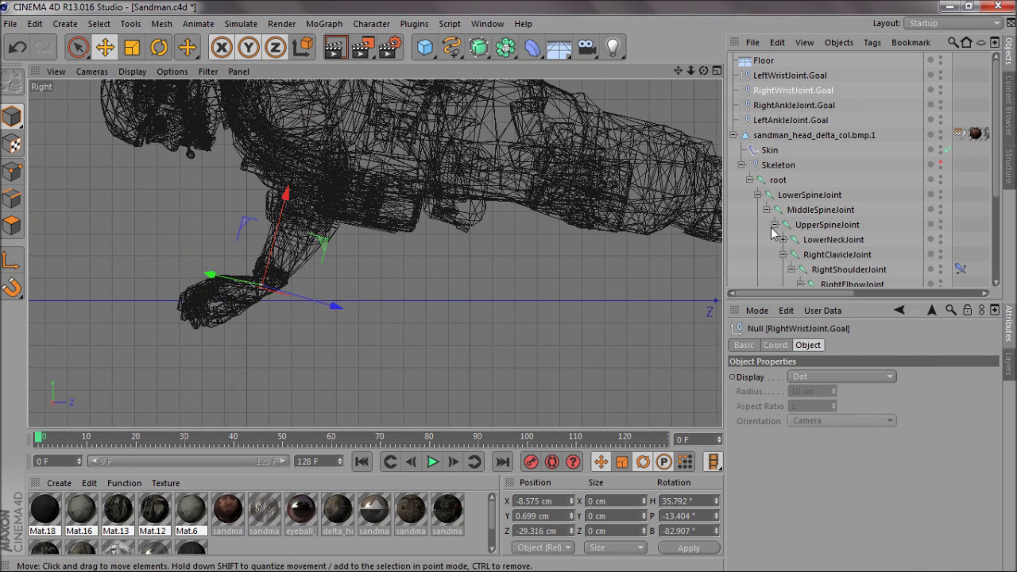
# - Rotate RightWristJoint and LeftWristJoint together slightly in the Right view to flatten the hands, and check them in Perspective
pyautogui.scroll(-3, 838, 270)
pyautogui.click(866, 225)
pyautogui.scroll(-1, 865, 230)
pyautogui.keyDown('ctrl'); pyautogui.click(864, 249); pyautogui.keyUp('ctrl')
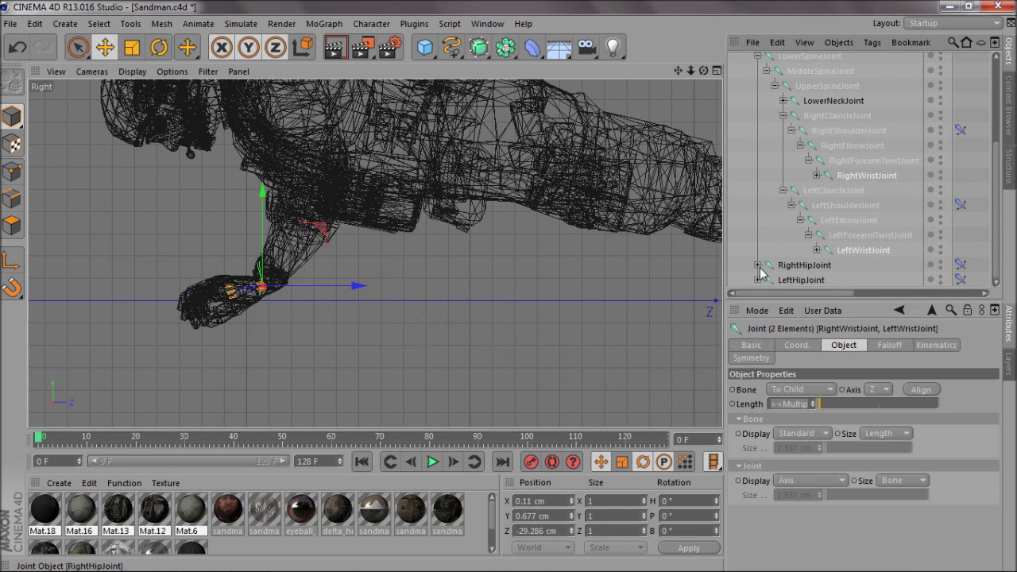
pyautogui.press('r')
pyautogui.moveTo(304, 254)
pyautogui.mouseDown()
pyautogui.moveTo(323, 268)
pyautogui.moveTo(313, 255)
pyautogui.mouseUp()
pyautogui.middleClick(314, 254)
pyautogui.middleClick(263, 212)
pyautogui.keyDown('alt'); pyautogui.moveTo(695, 106); pyautogui.dragTo(509, 291); pyautogui.keyUp('alt')
# - Collapse the MiddleSpineJoint branch in the skeleton and select the Floor object
pyautogui.scroll(3, 751, 120)
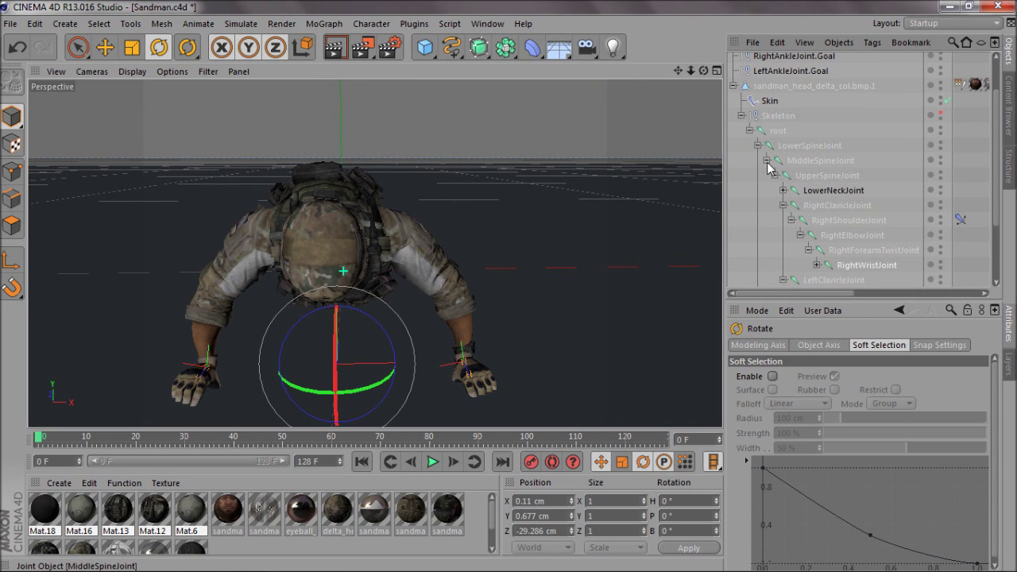
pyautogui.click(767, 161)
pyautogui.click(957, 232)
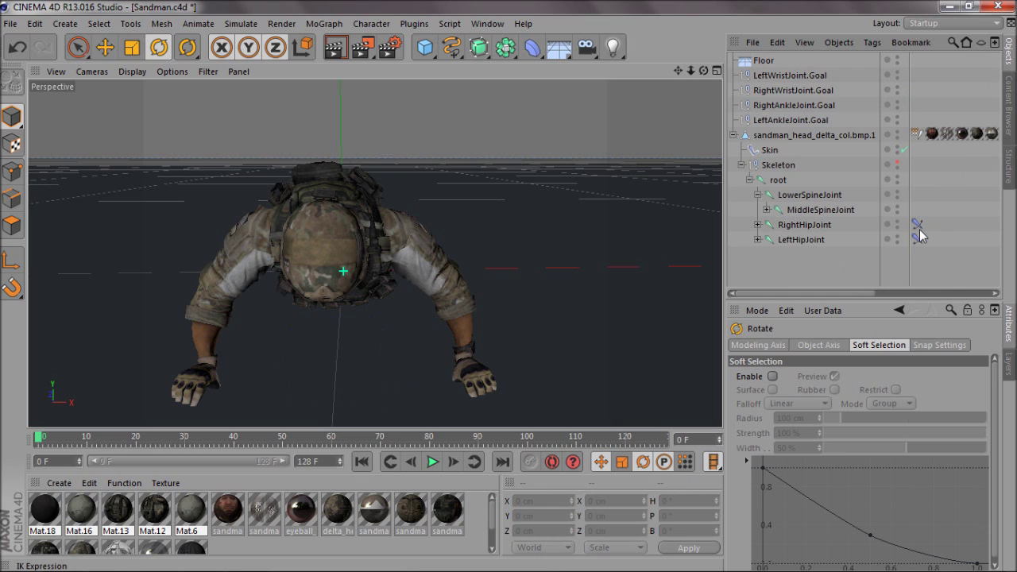
pyautogui.keyDown('ctrl'); pyautogui.moveTo(916, 230); pyautogui.dragTo(917, 239); pyautogui.keyUp('ctrl')
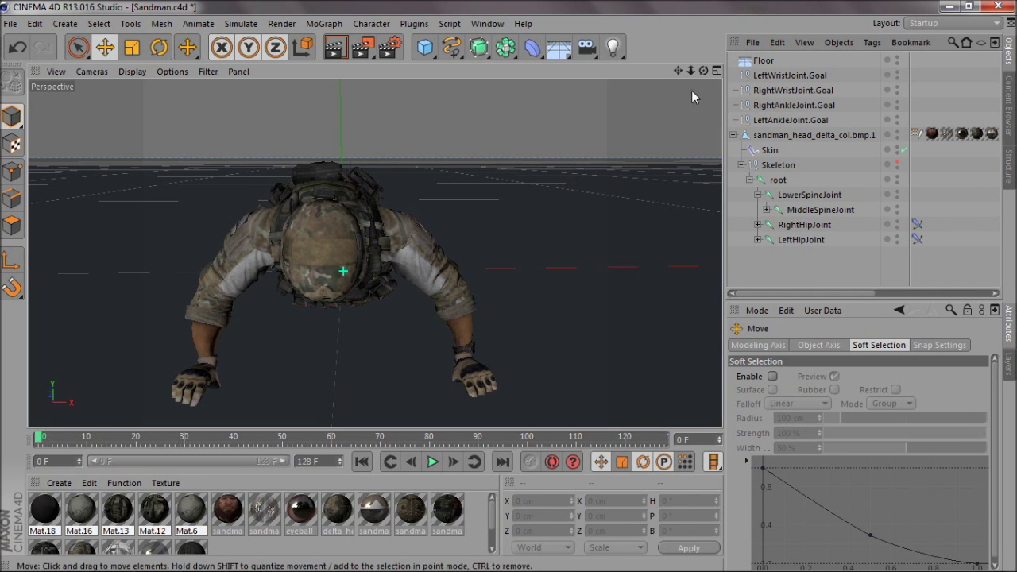
pyautogui.moveTo(693, 70)
pyautogui.mouseDown()
pyautogui.moveTo(508, 286)
pyautogui.moveTo(696, 69)
pyautogui.mouseUp()
pyautogui.click(755, 65)
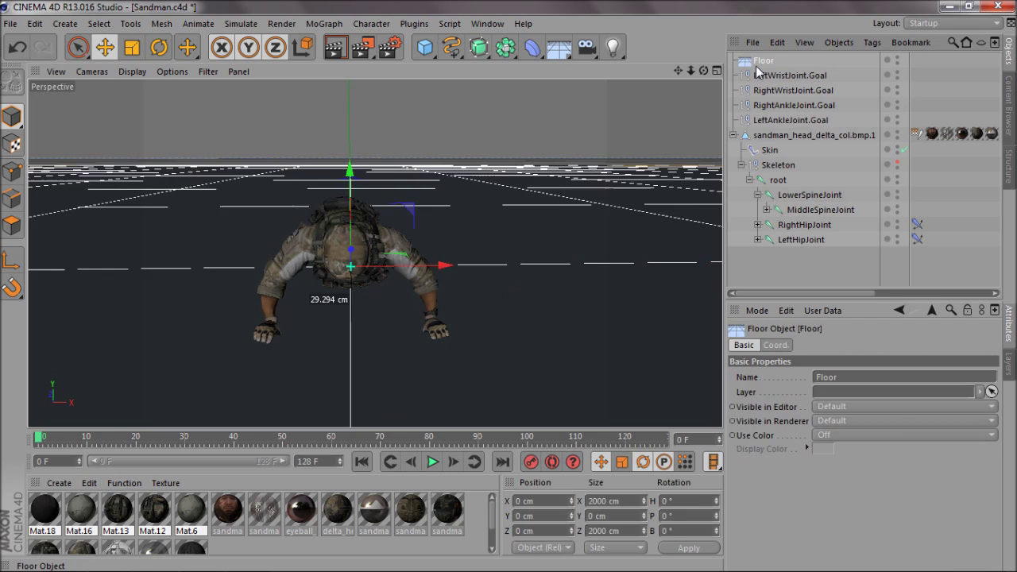
# - Delete the Floor object from the scene
pyautogui.press('Delete')
pyautogui.click(791, 61)
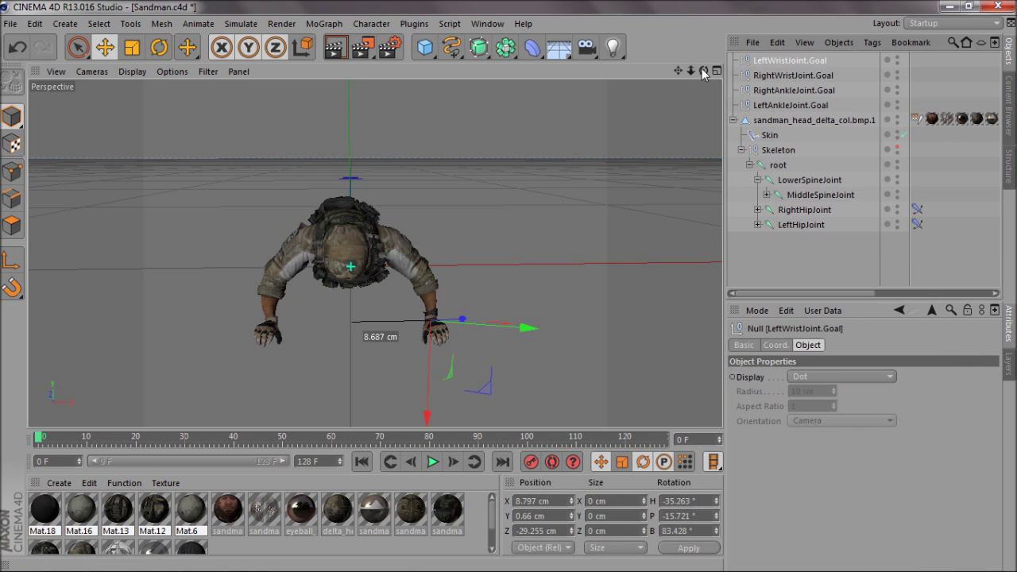
pyautogui.moveTo(703, 70); pyautogui.dragTo(698, 119)
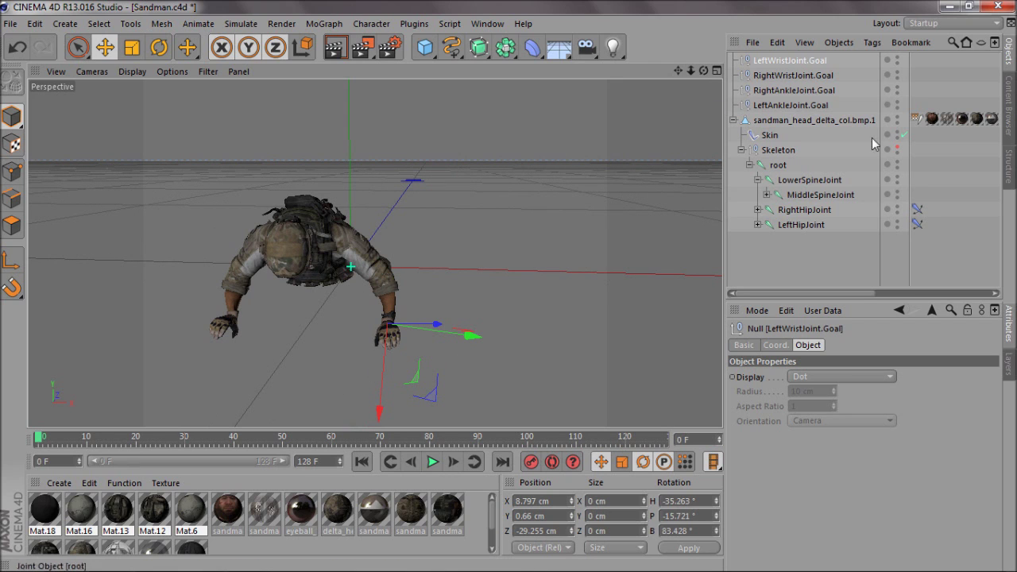
# - Raise MiddleSpineJoint to about Y 1.6 cm to lift the upper back, and check the wrist IK goals
pyautogui.click(809, 201)
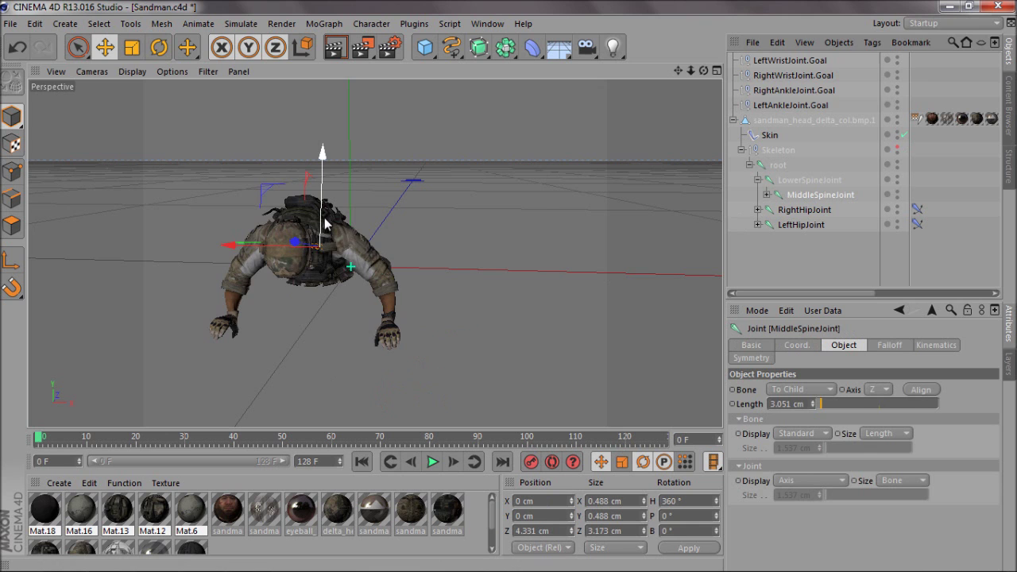
pyautogui.moveTo(324, 222); pyautogui.dragTo(360, 236)
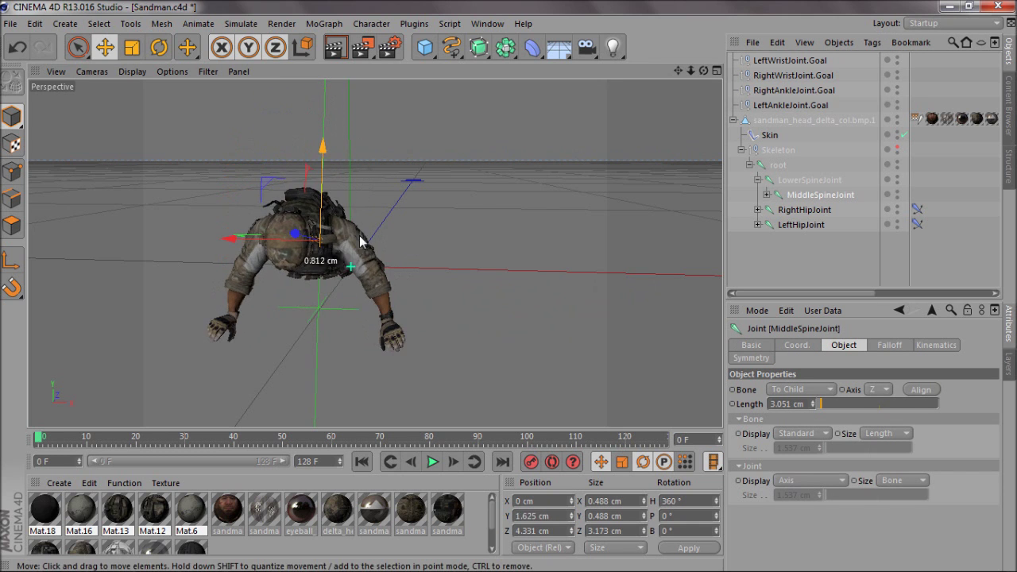
pyautogui.click(385, 328)
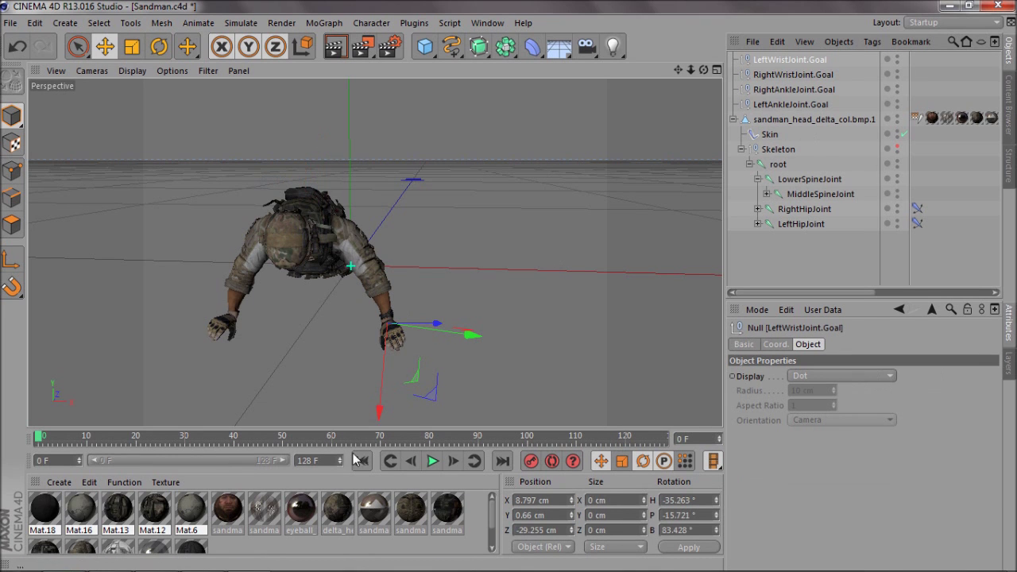
pyautogui.click(790, 60)
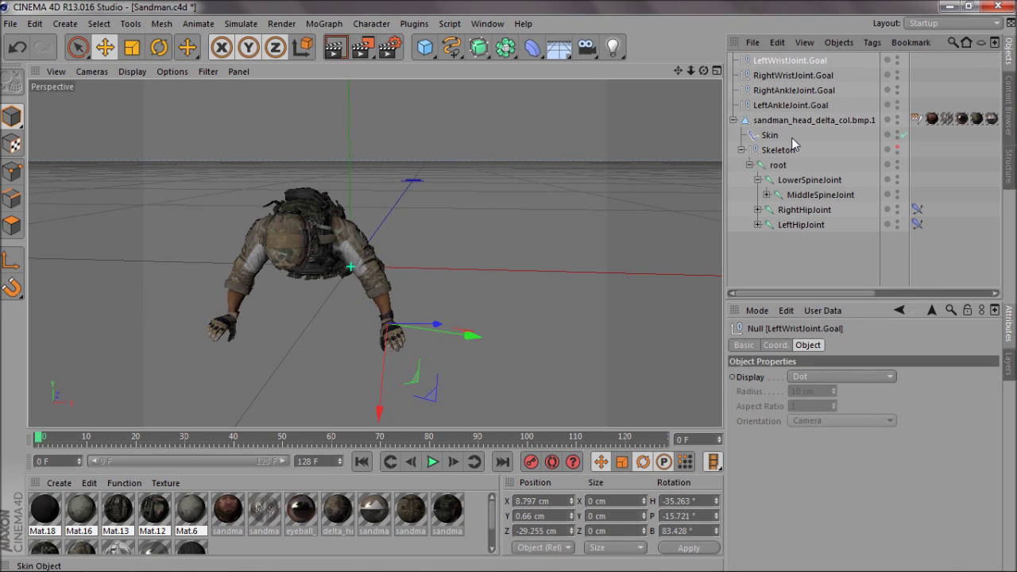
pyautogui.hotkey('ctrl', 'z')
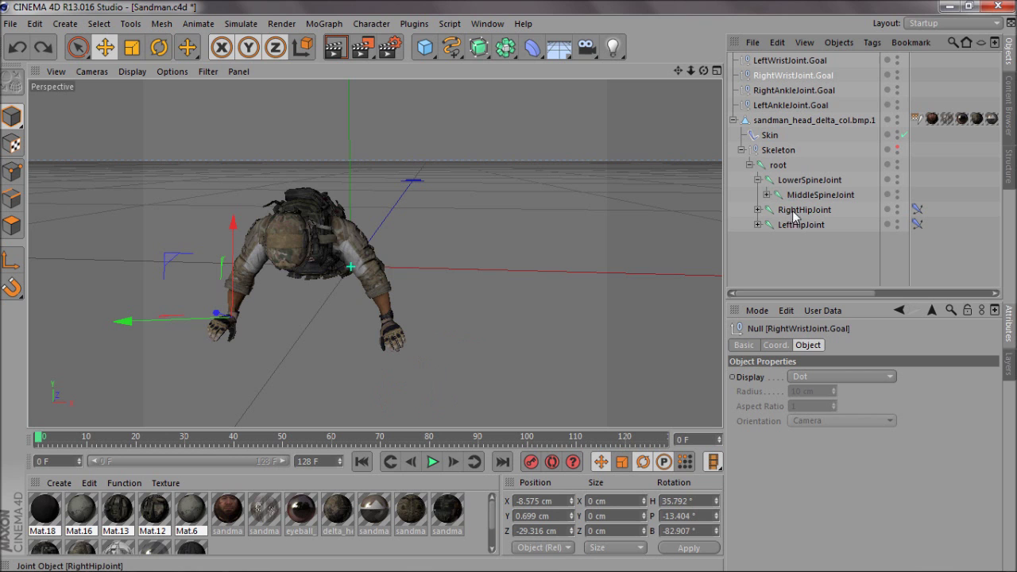
# - View the soldier from the side and lower the root joint to about Z -1.9 cm for the raised push-up pose
pyautogui.moveTo(703, 71); pyautogui.dragTo(704, 73)
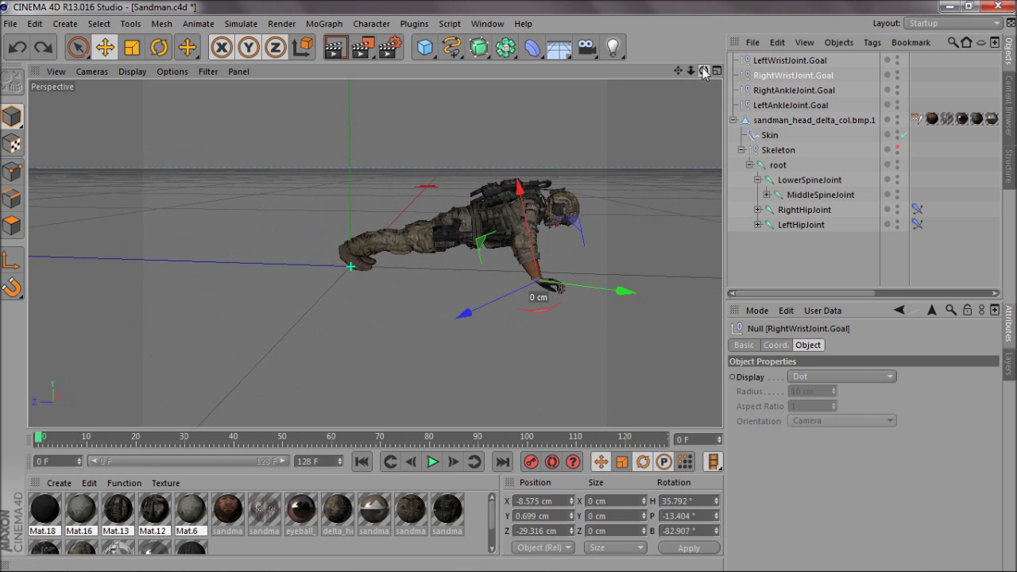
pyautogui.click(777, 169)
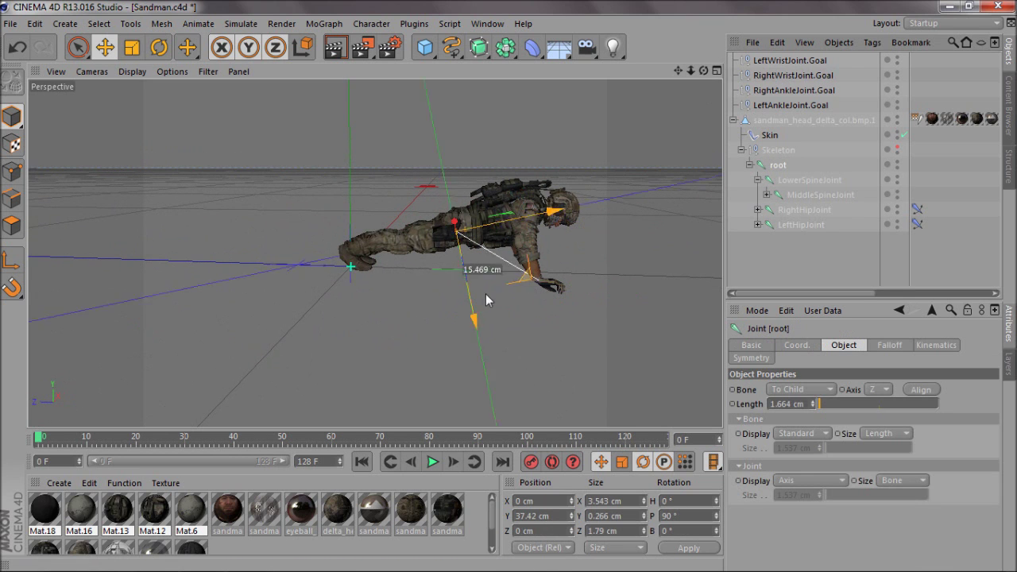
pyautogui.moveTo(486, 293); pyautogui.dragTo(419, 284)
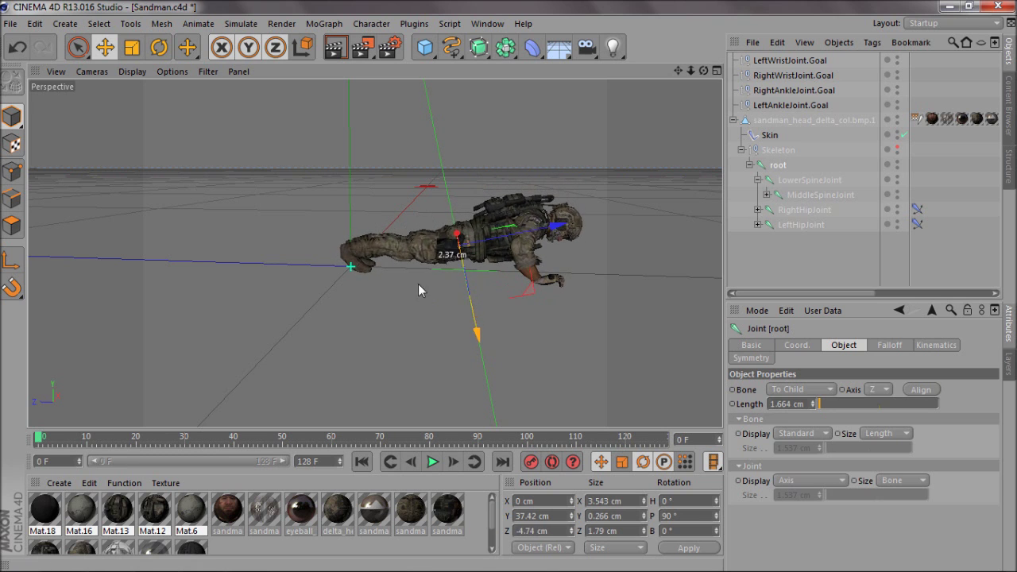
pyautogui.scroll(5, 590, 248)
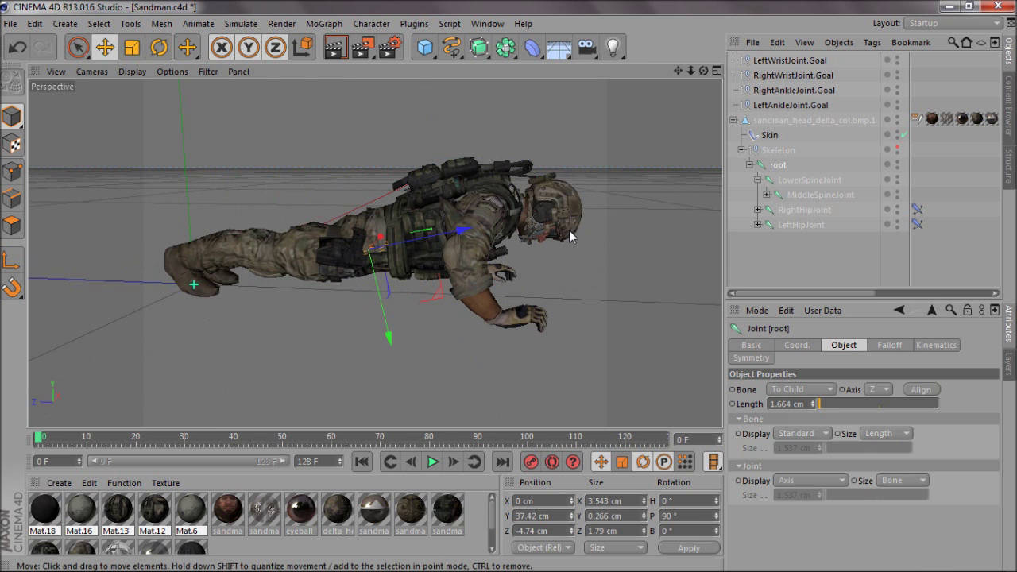
pyautogui.hotkey('ctrl', 'z')
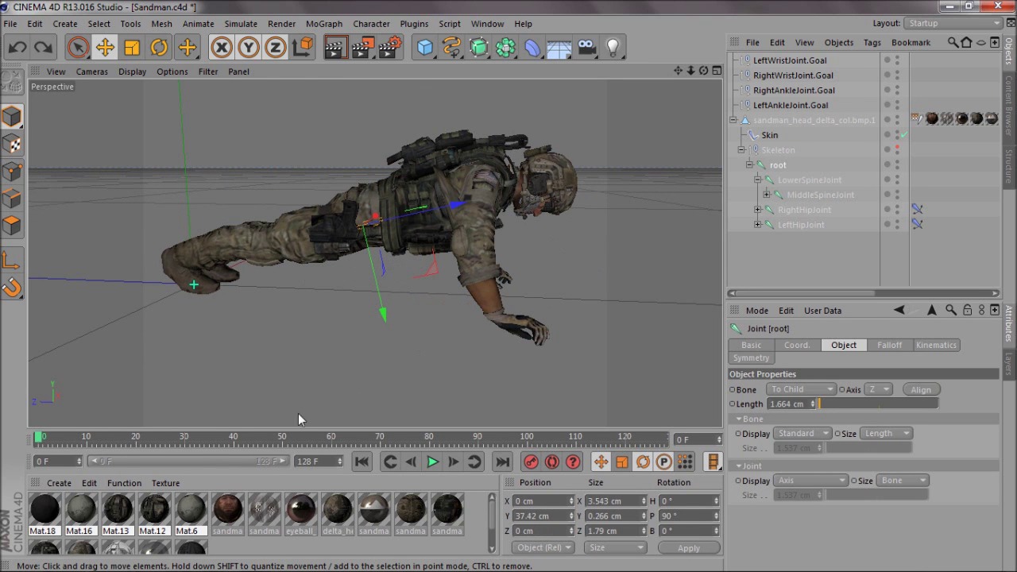
pyautogui.keyDown('alt'); pyautogui.moveTo(510, 284); pyautogui.dragTo(545, 231); pyautogui.keyUp('alt')
pyautogui.moveTo(361, 274); pyautogui.dragTo(382, 293)
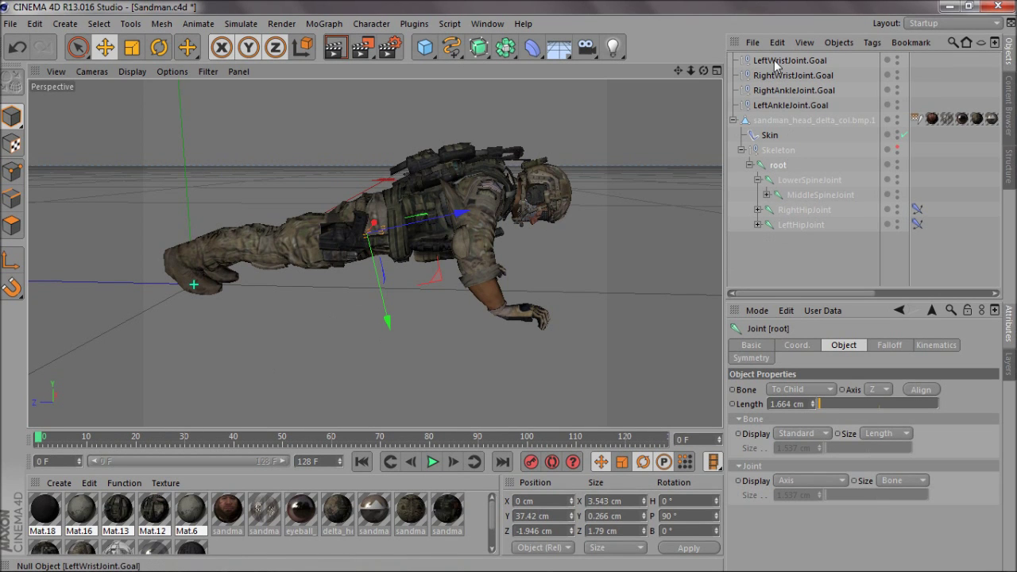
# - Record a keyframe for the root joint at frame 0 and copy it to frames 30, 60 and 90
pyautogui.click(531, 461)
pyautogui.click(38, 443)
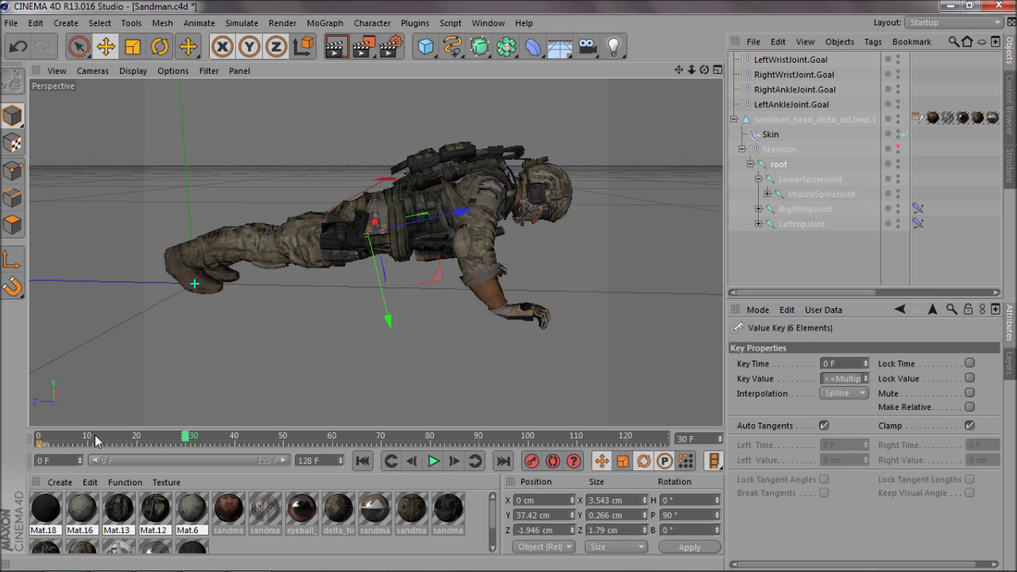
pyautogui.click(54, 438)
# - Lower the root joint to about Z -8.2 cm at frame 15, keyframe it, and copy the key to frames 45 and 75
pyautogui.moveTo(464, 439); pyautogui.dragTo(101, 481)
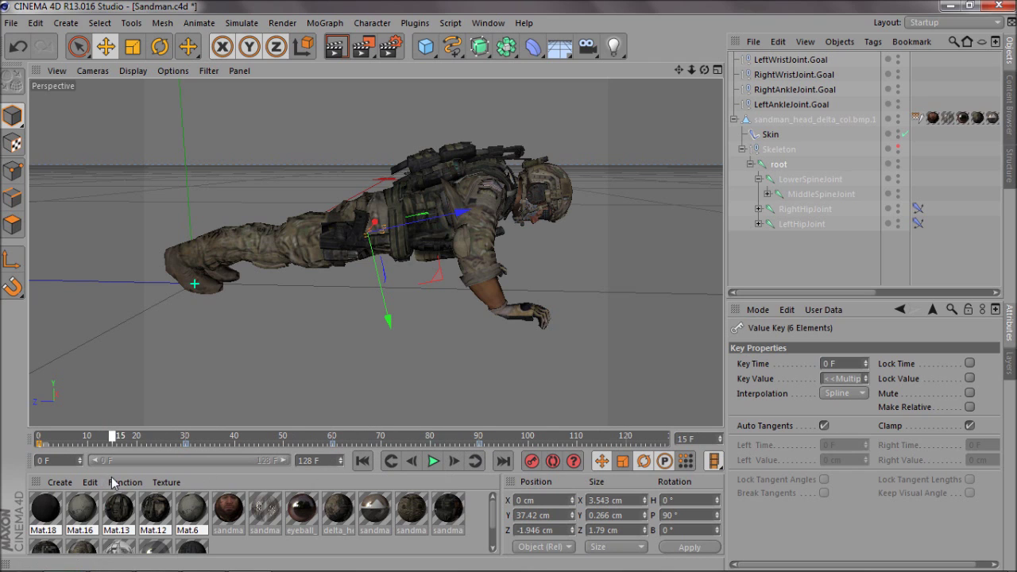
pyautogui.moveTo(374, 276); pyautogui.dragTo(381, 318)
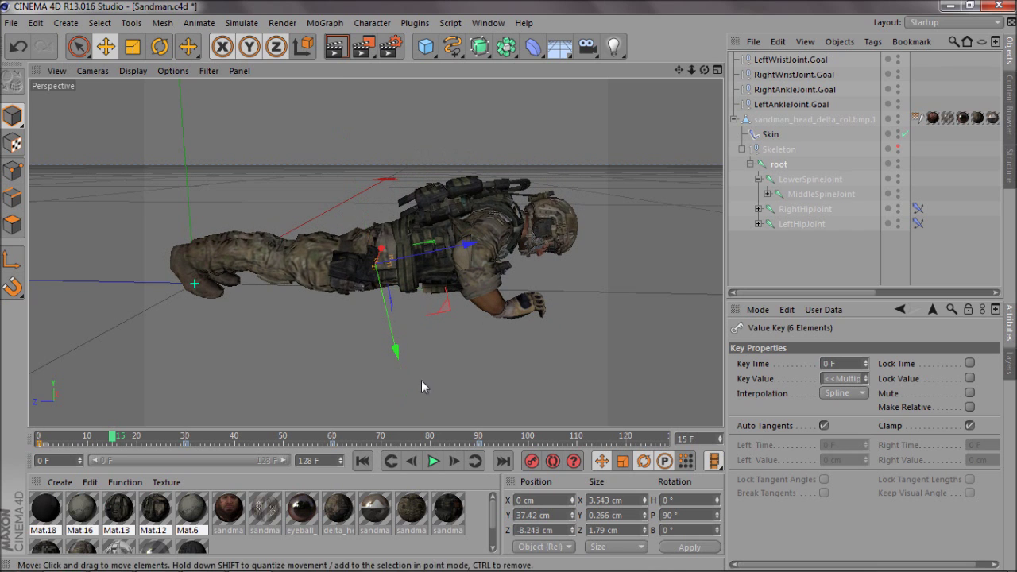
pyautogui.click(115, 445)
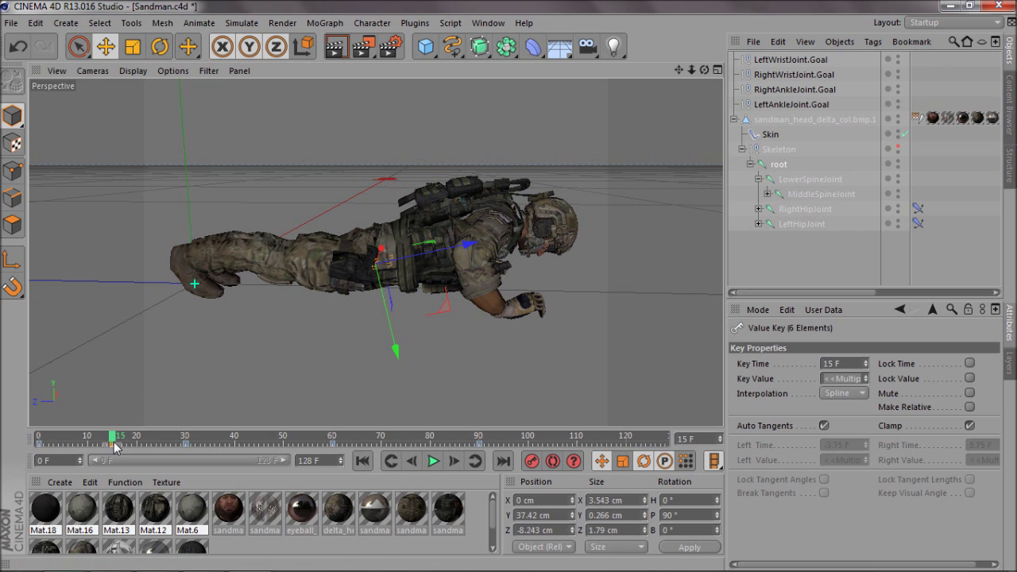
pyautogui.moveTo(113, 439); pyautogui.dragTo(272, 466)
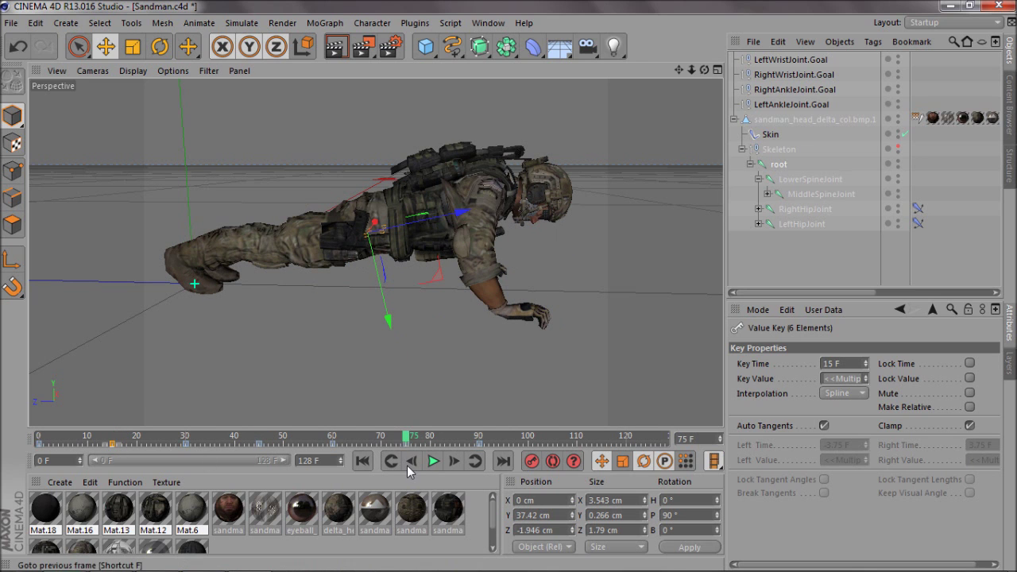
# - Play the animation from the start to check the push-up motion
pyautogui.moveTo(405, 441); pyautogui.dragTo(43, 441)
pyautogui.click(355, 461)
pyautogui.click(442, 467)
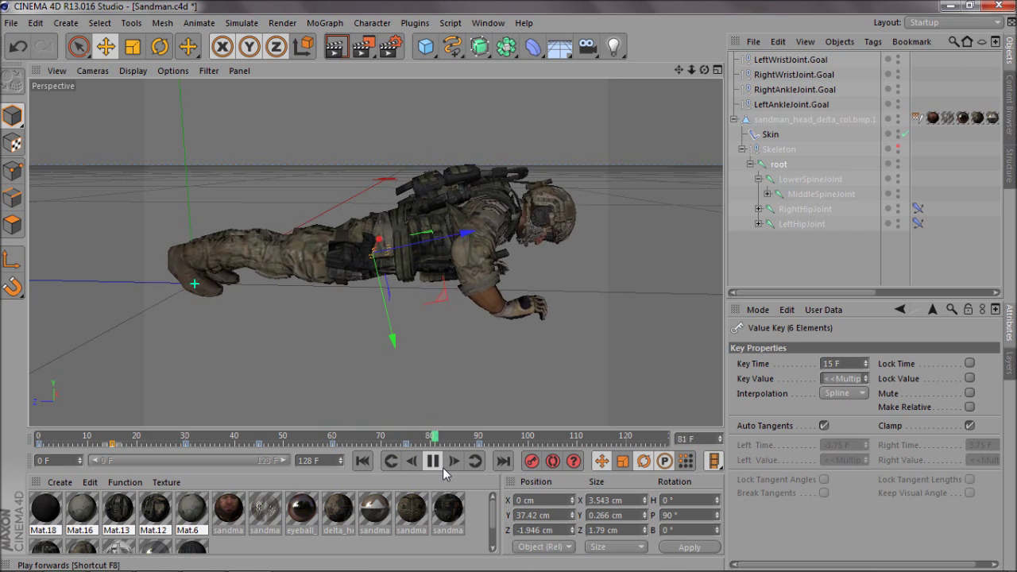
pyautogui.click(442, 467)
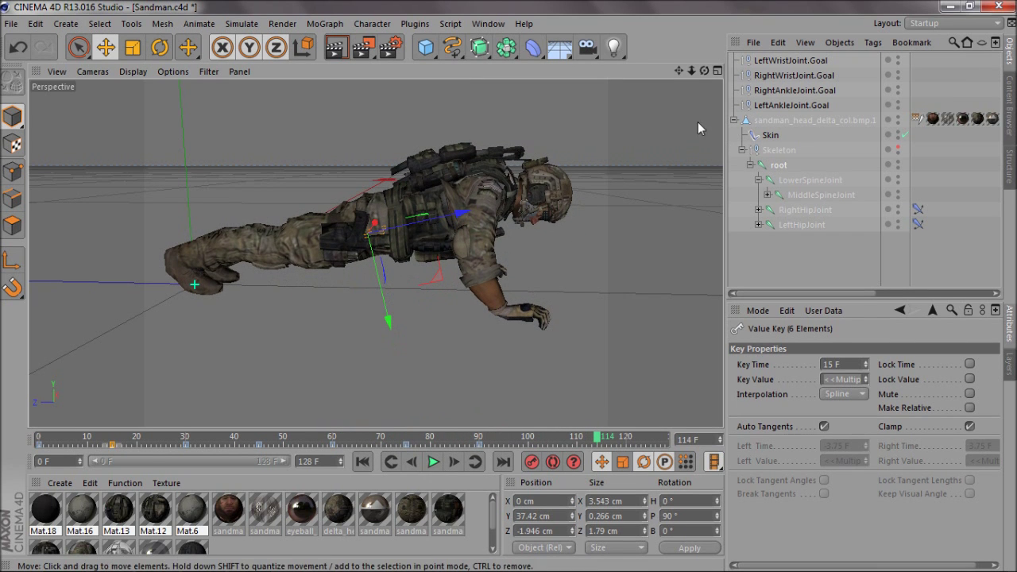
# - Inspect the hands up close in the lowered pose around frame 16 and select RightWristJoint in the skeleton
pyautogui.moveTo(704, 72); pyautogui.dragTo(433, 234)
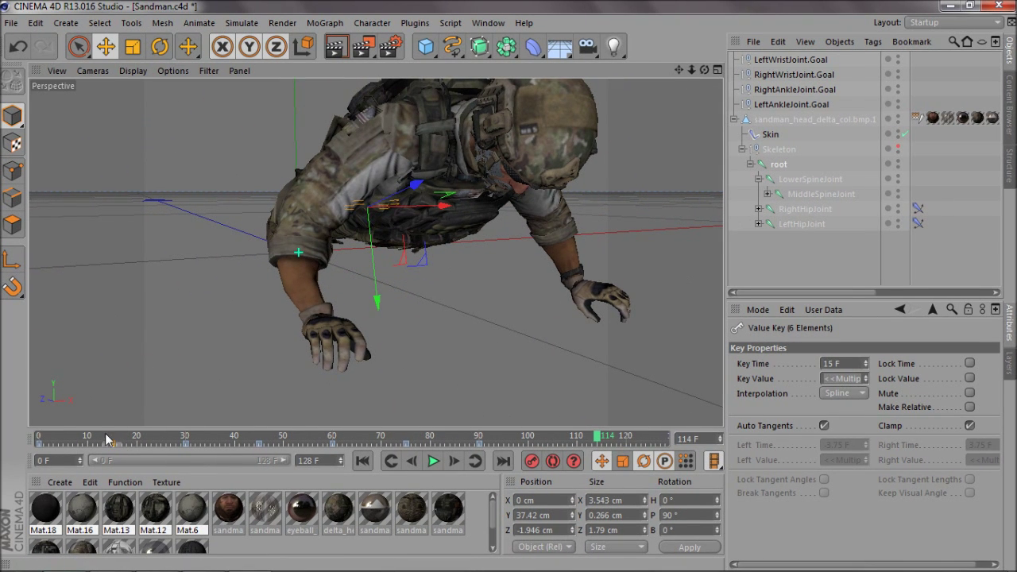
pyautogui.moveTo(107, 439)
pyautogui.mouseDown()
pyautogui.moveTo(79, 439)
pyautogui.moveTo(119, 440)
pyautogui.mouseUp()
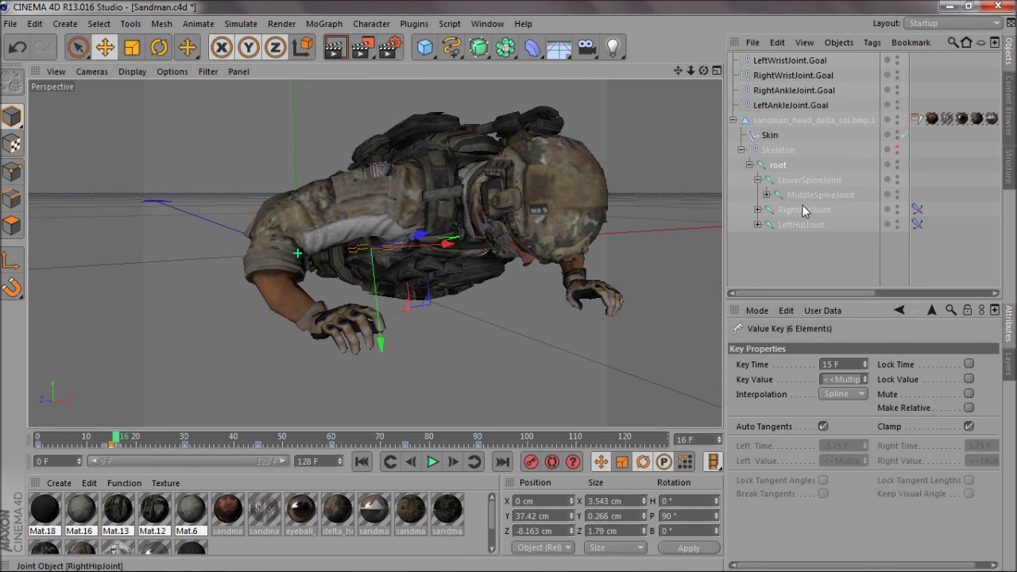
pyautogui.click(767, 195)
pyautogui.scroll(-2, 818, 237)
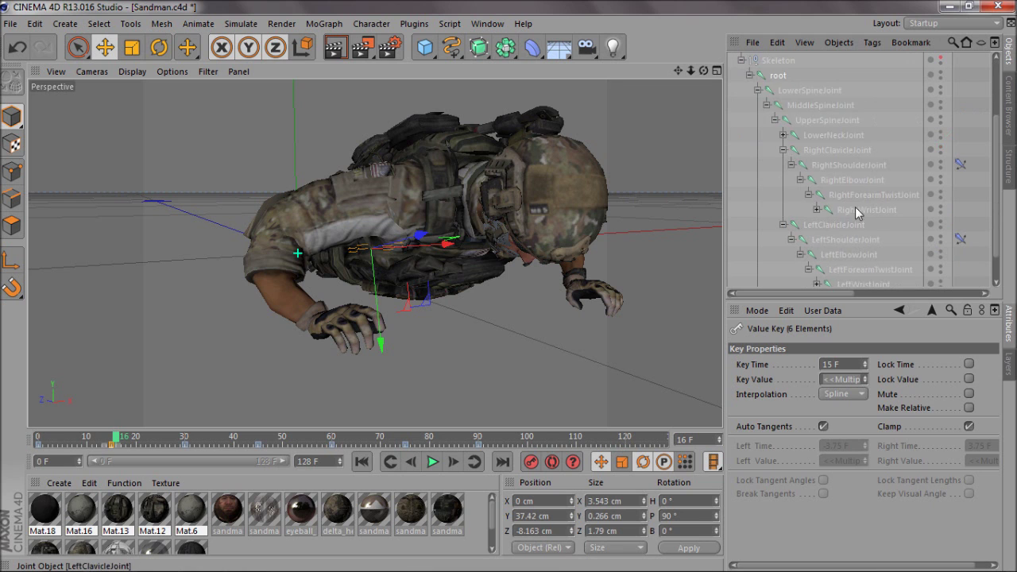
pyautogui.click(855, 208)
# - Record a keyframe for RightWristJoint at frame 0 and copy it to frames 30, 60 and 90
pyautogui.moveTo(118, 440); pyautogui.dragTo(2, 462)
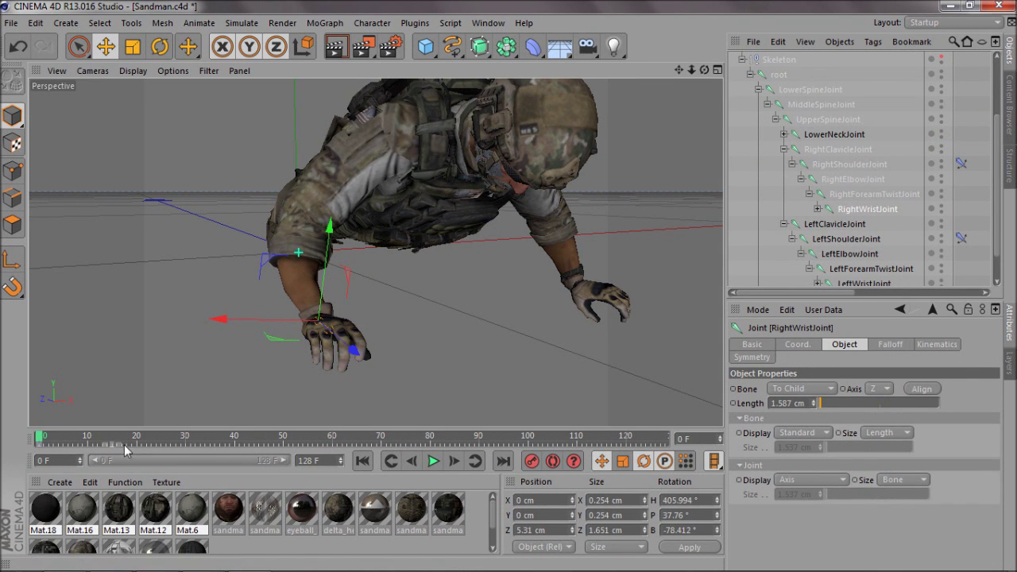
pyautogui.click(39, 445)
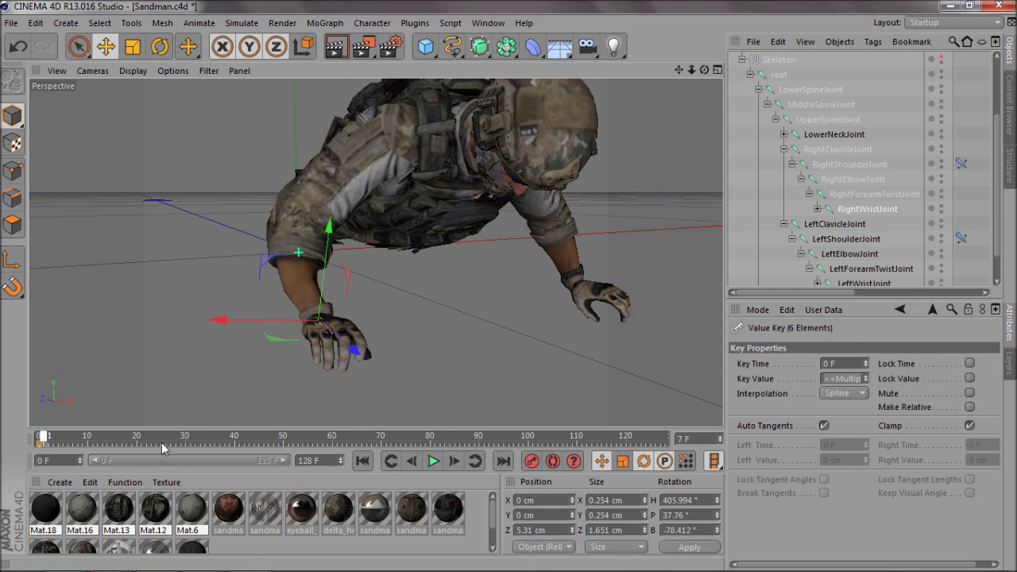
pyautogui.moveTo(39, 448)
pyautogui.mouseDown()
pyautogui.moveTo(239, 443)
pyautogui.moveTo(334, 461)
pyautogui.moveTo(474, 445)
pyautogui.moveTo(113, 456)
pyautogui.mouseUp()
# - Rotate RightWristJoint at frame 15 to about H 381°, P 43°, B -69°, keyframe it, and copy the key to frames 45 and 75
pyautogui.click(159, 47)
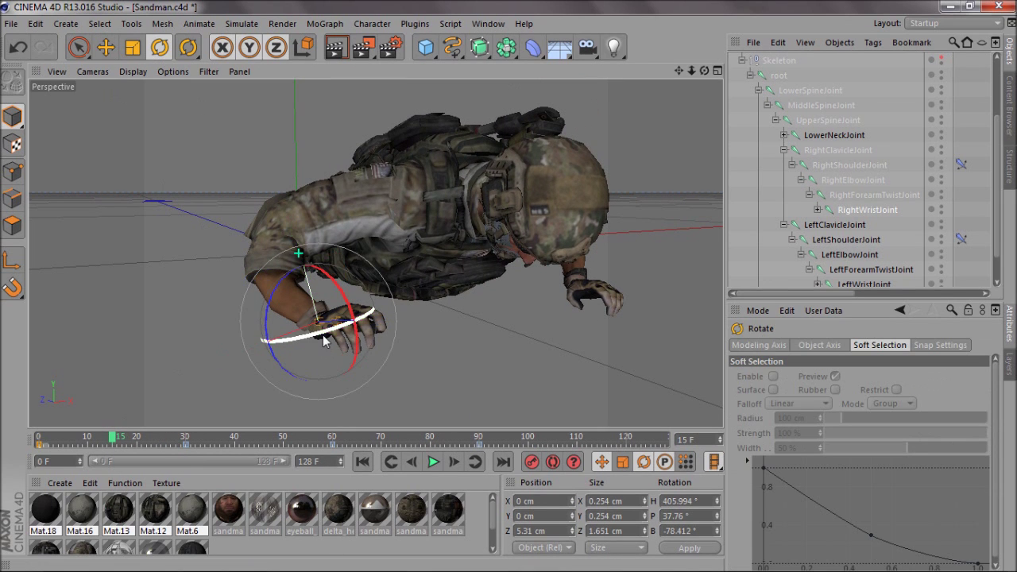
pyautogui.moveTo(325, 338); pyautogui.dragTo(291, 344)
pyautogui.moveTo(703, 70); pyautogui.dragTo(200, 280)
pyautogui.hotkey('ctrl', 'z')
pyautogui.hotkey('ctrl', 'z')
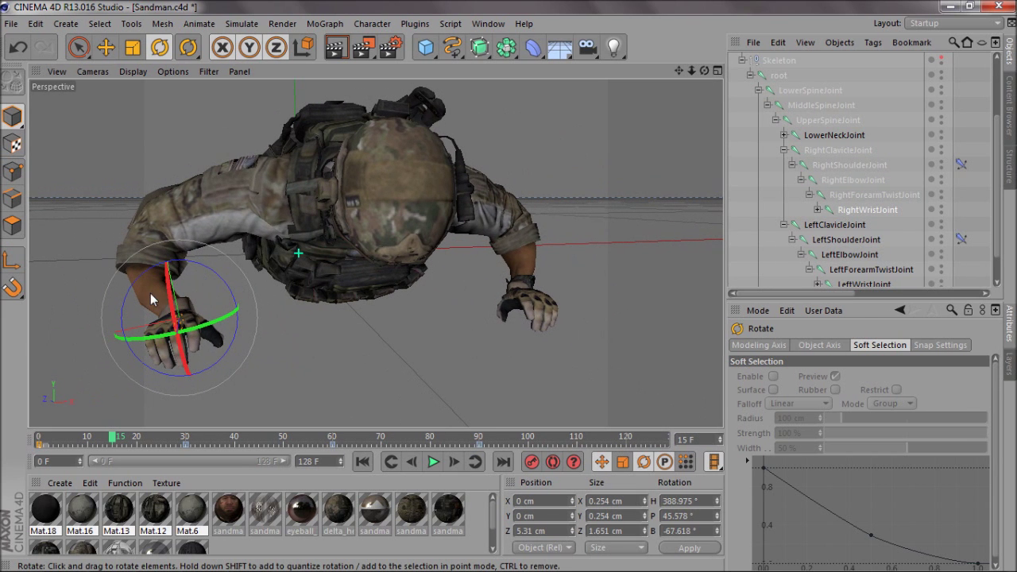
pyautogui.click(141, 282)
pyautogui.click(866, 209)
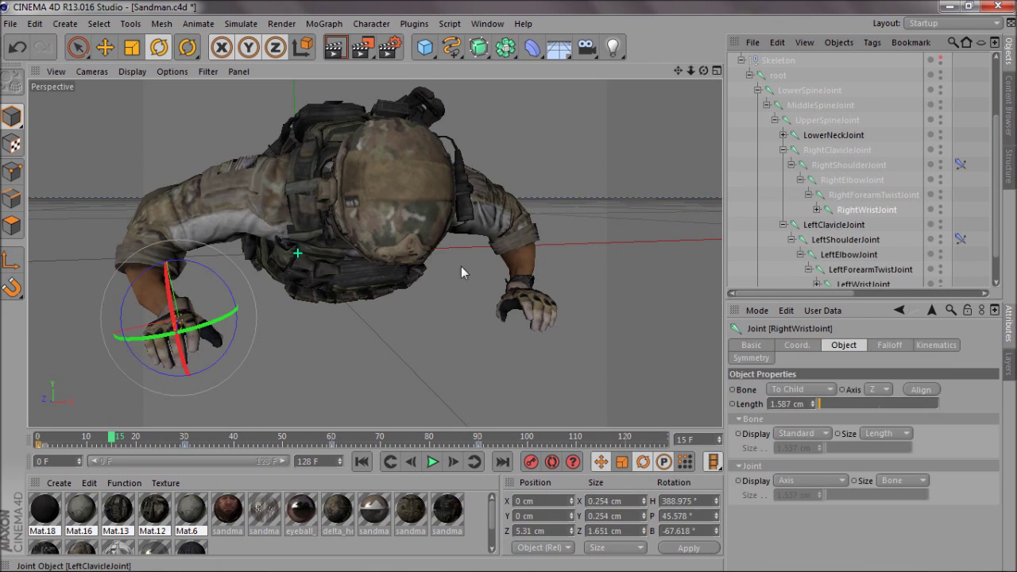
pyautogui.moveTo(132, 290); pyautogui.dragTo(134, 284)
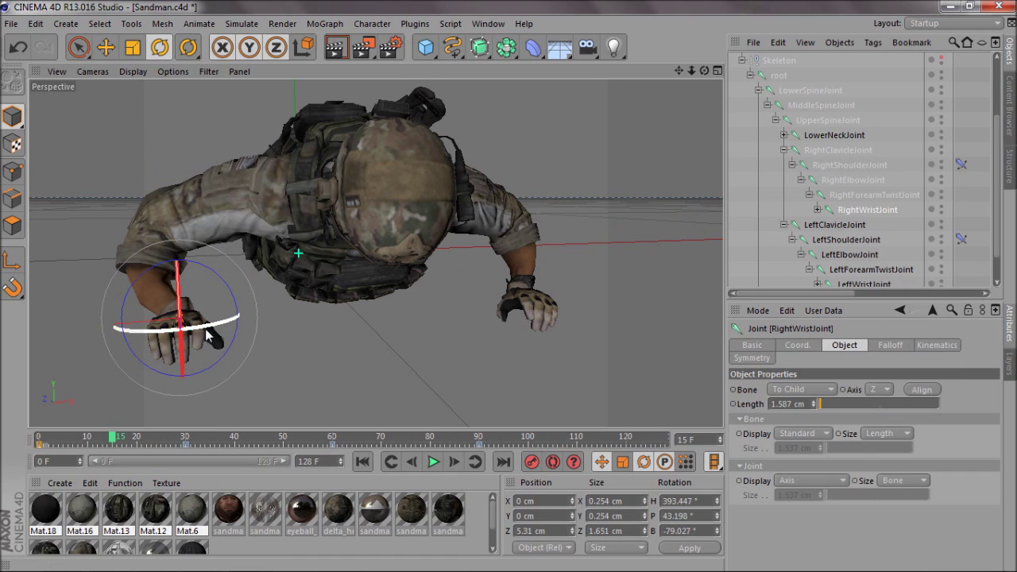
pyautogui.moveTo(207, 330); pyautogui.dragTo(216, 302)
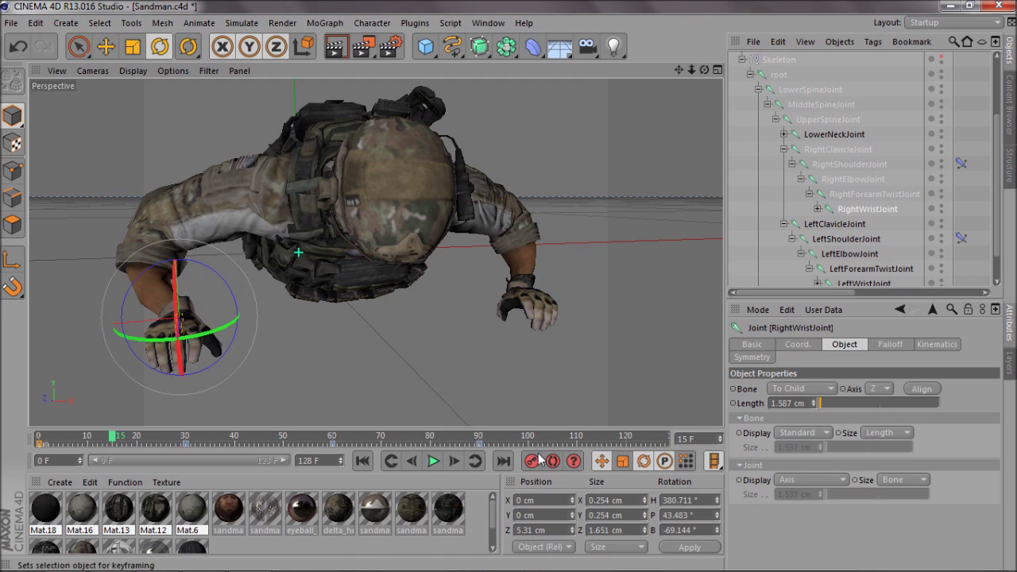
pyautogui.moveTo(116, 436); pyautogui.dragTo(404, 456)
pyautogui.click(112, 445)
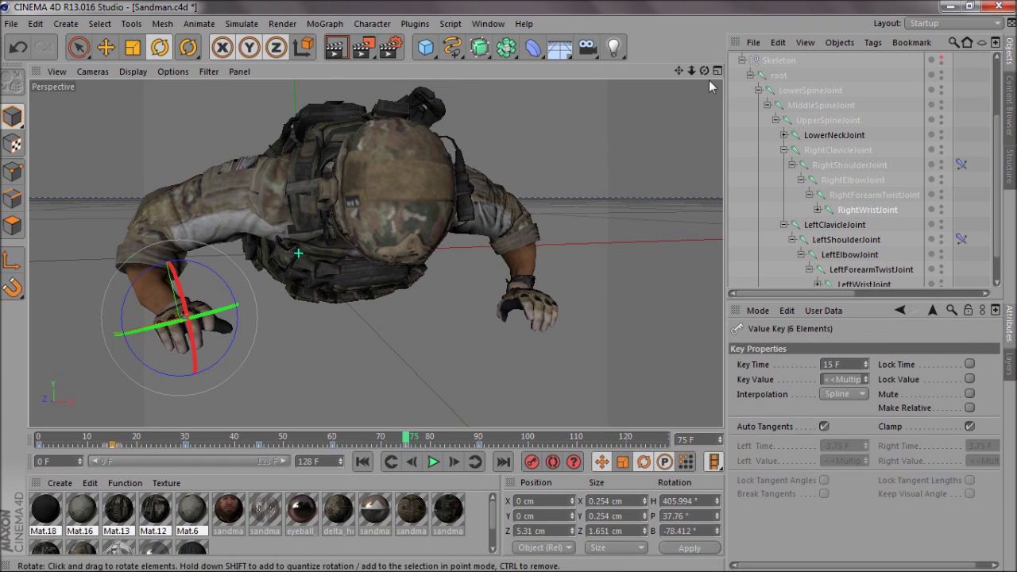
# - View the soldier from the front with nothing selected and play the animation to check the wrist movement
pyautogui.moveTo(690, 69); pyautogui.dragTo(508, 286)
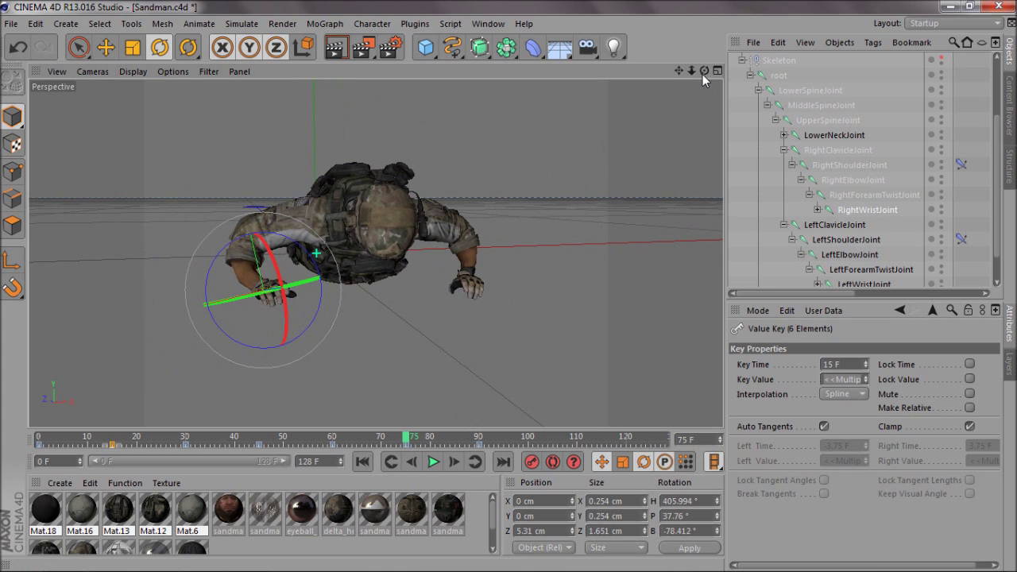
pyautogui.moveTo(703, 72); pyautogui.dragTo(508, 286)
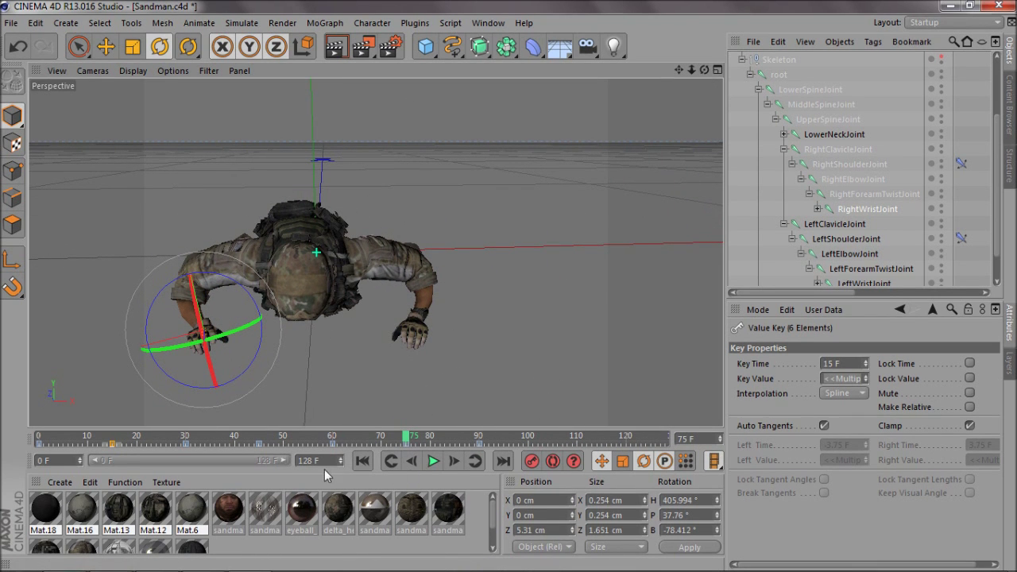
pyautogui.click(456, 288)
pyautogui.click(106, 46)
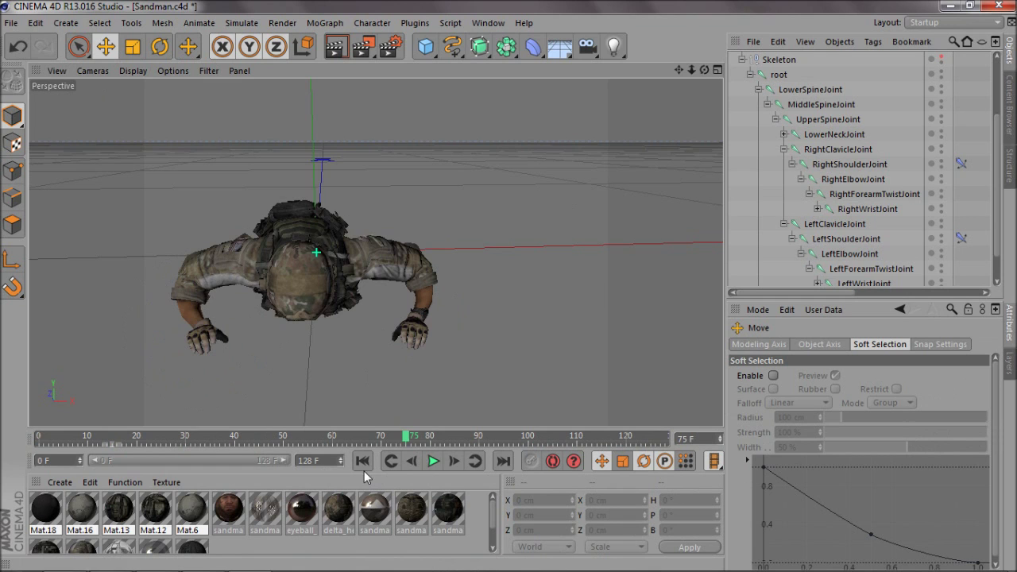
pyautogui.click(433, 461)
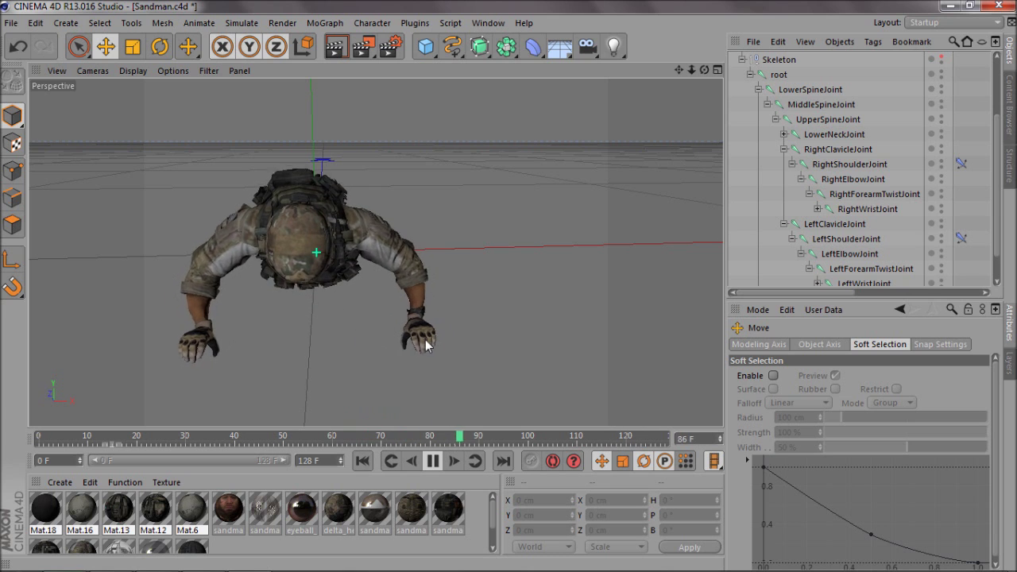
pyautogui.click(434, 462)
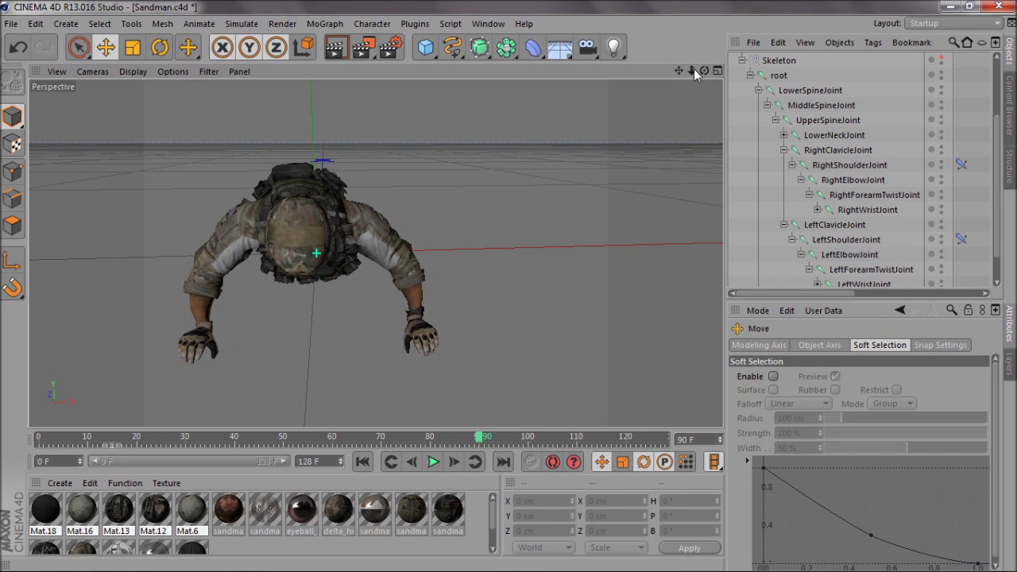
# - View the whole soldier from the side and collapse the Skeleton and sandman_head_delta_col.bmp.1 hierarchies
pyautogui.moveTo(691, 70); pyautogui.dragTo(489, 229)
pyautogui.moveTo(702, 70); pyautogui.dragTo(508, 286)
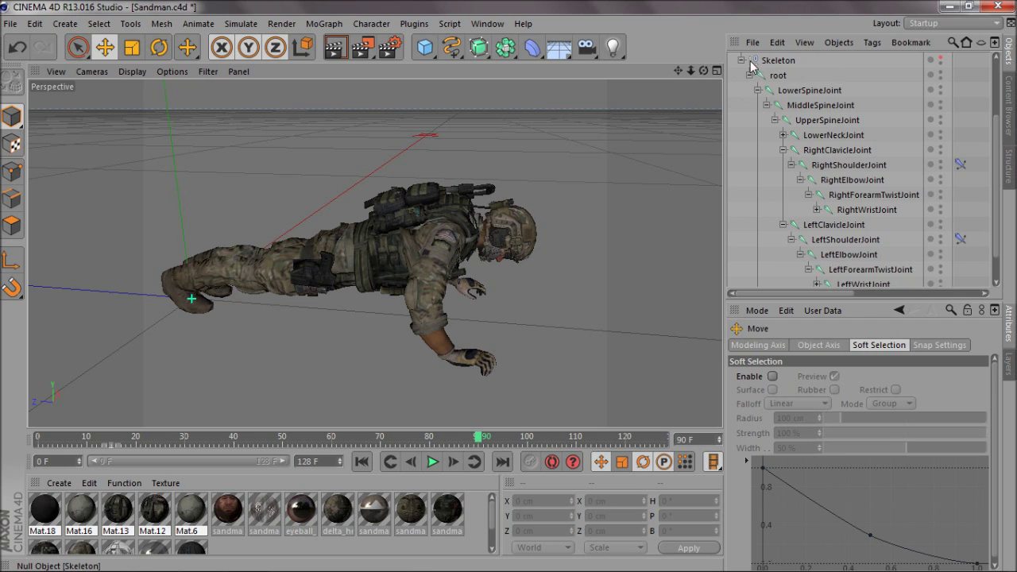
pyautogui.click(741, 60)
pyautogui.click(732, 120)
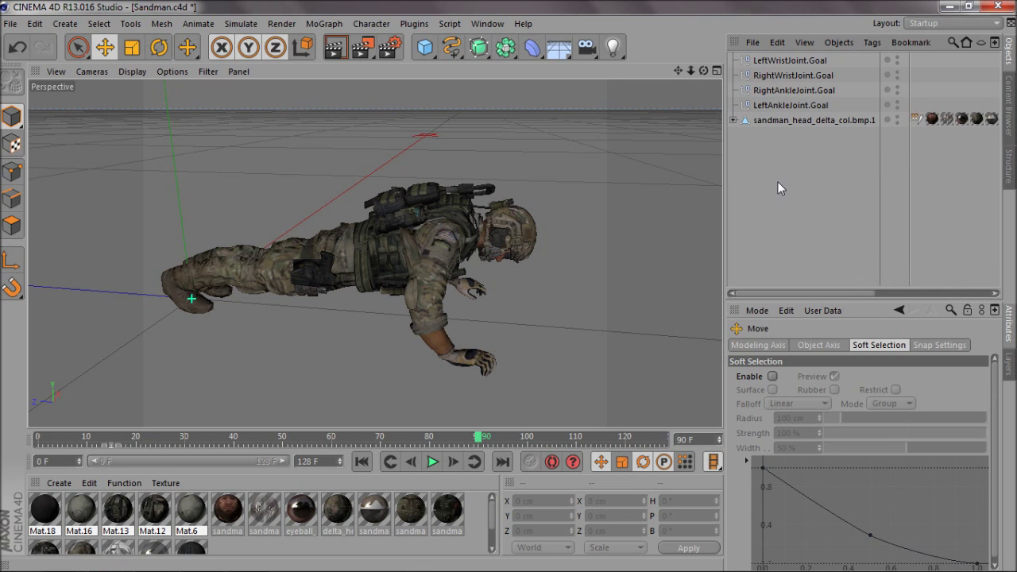